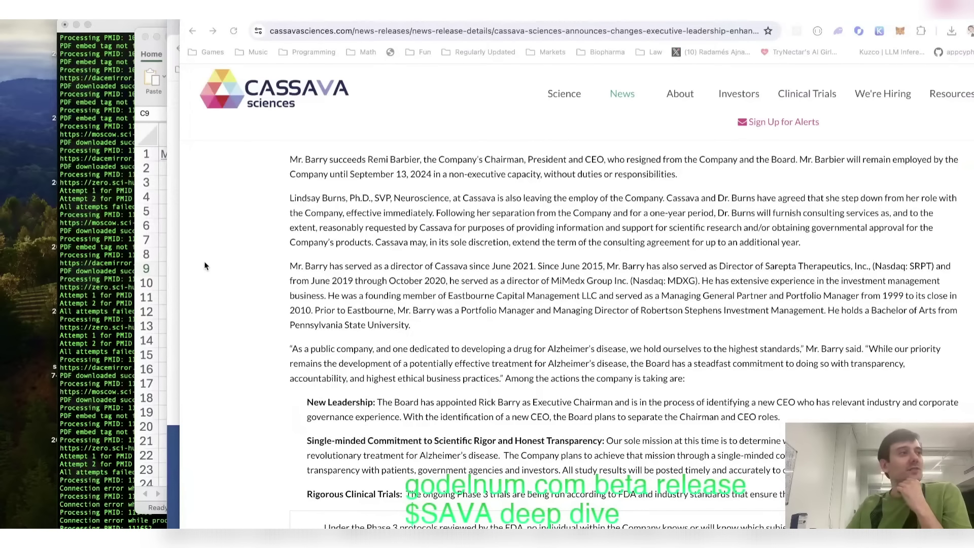
Step: Switch to the SAVA workbook in Excel and narrow column A on the Main sheet
{"action": "left_click", "coordinate": [163, 252]}
{"action": "left_click", "coordinate": [170, 154]}
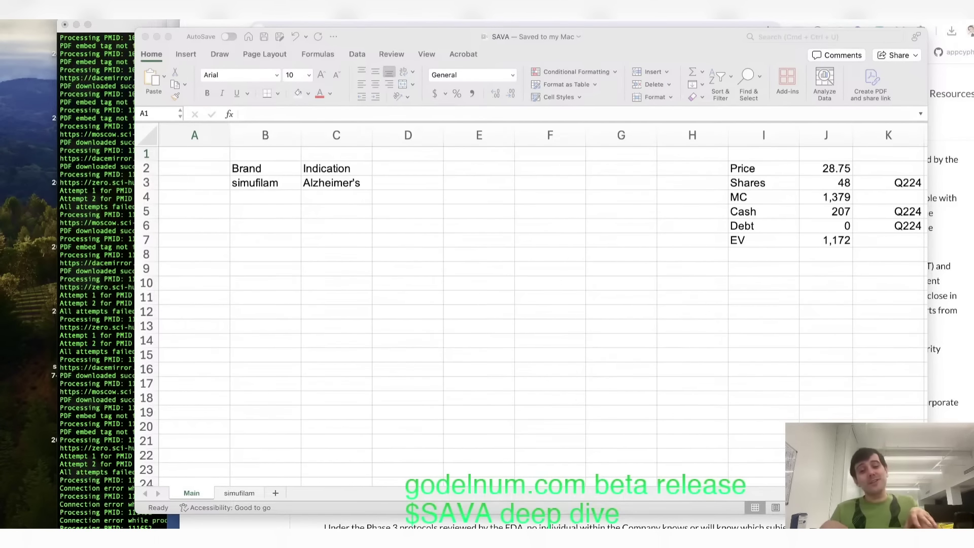
{"action": "left_click", "coordinate": [200, 133]}
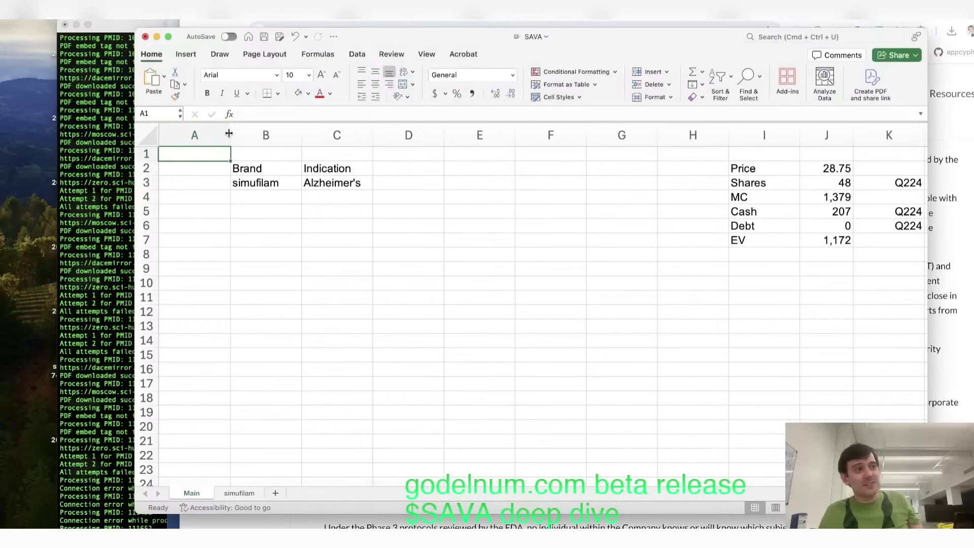
{"action": "left_click_drag", "start_coordinate": [230, 135], "coordinate": [183, 135]}
Step: Add a new worksheet between Main and simufilam and name it Options
{"action": "left_click", "coordinate": [276, 493]}
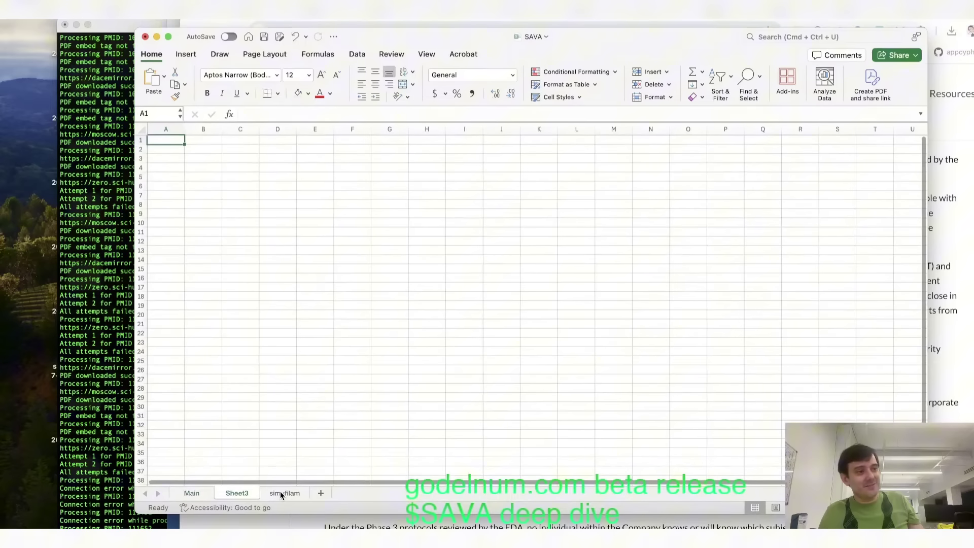
{"action": "left_click", "coordinate": [280, 492]}
{"action": "left_click", "coordinate": [252, 492]}
{"action": "type", "text": "Options"}
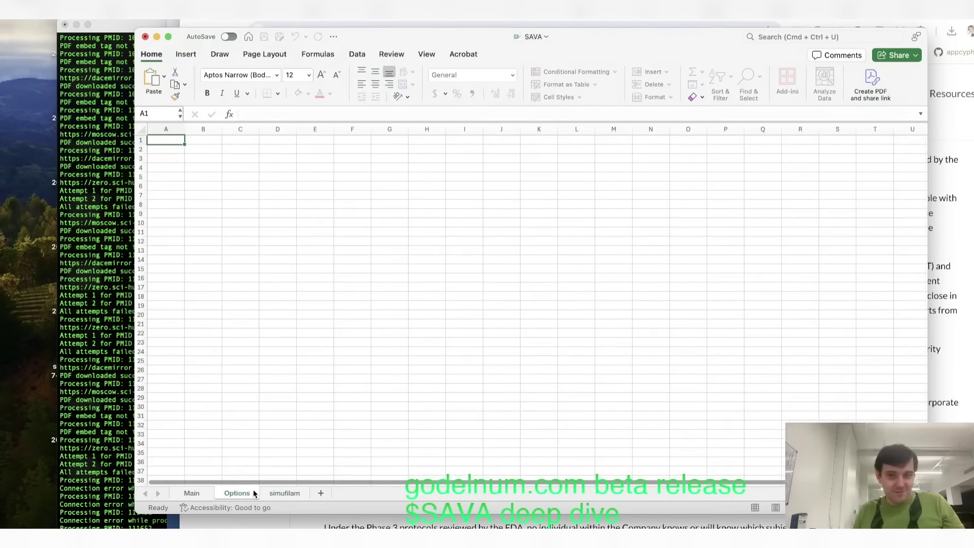
{"action": "key", "text": "Return"}
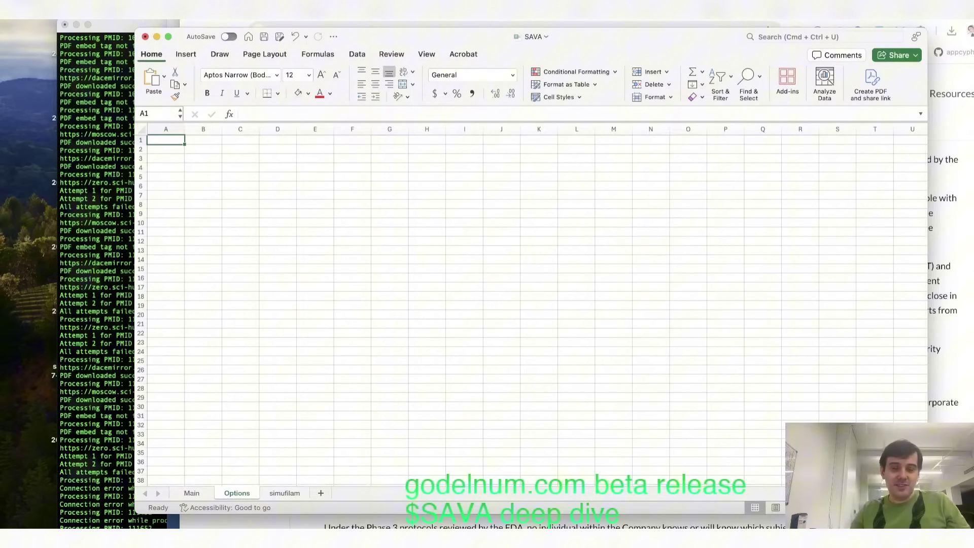
Step: Enter "Main" in cell A1 of the Options sheet and narrow column A to fit the label
{"action": "scroll", "coordinate": [558, 304], "scroll_direction": "up", "scroll_amount": 5}
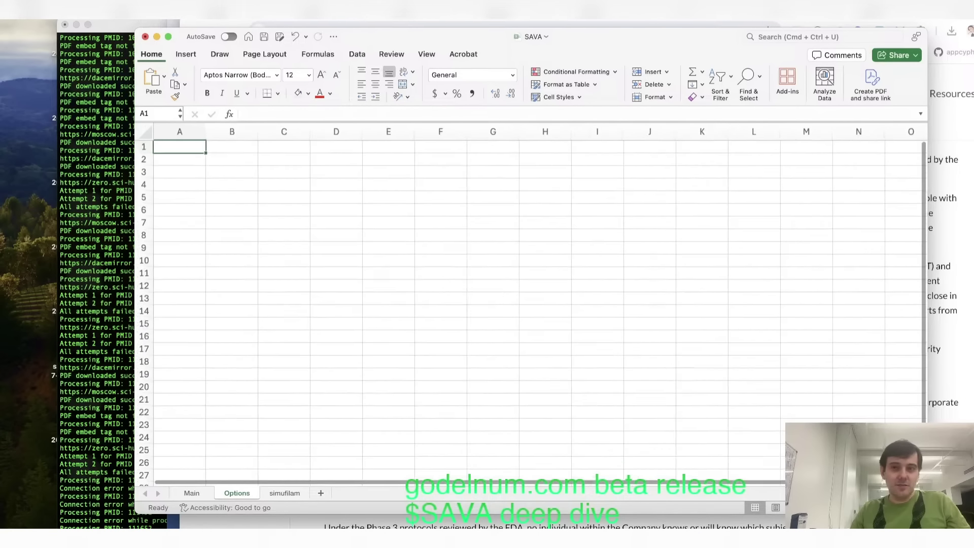
{"action": "left_click_drag", "start_coordinate": [791, 360], "coordinate": [52, 72]}
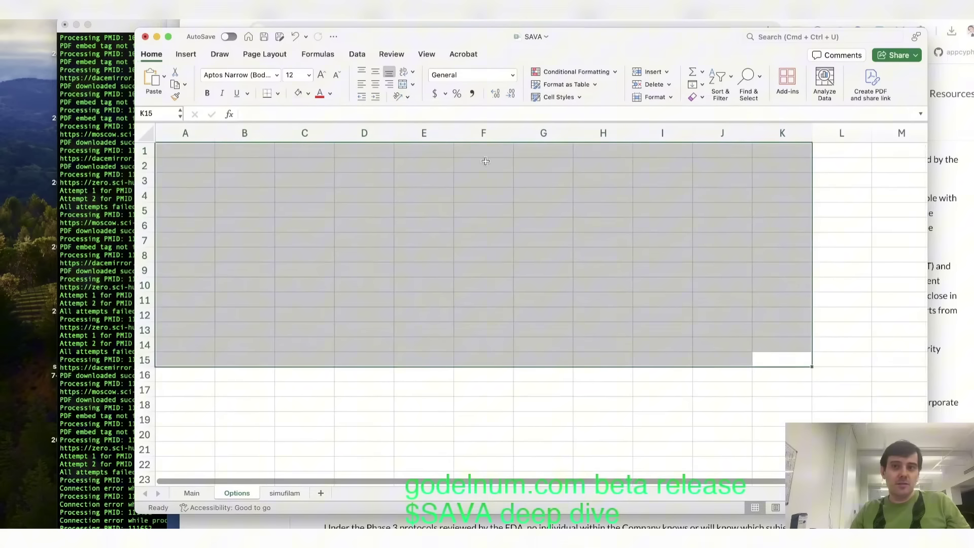
{"action": "left_click_drag", "start_coordinate": [608, 239], "coordinate": [552, 206]}
{"action": "left_click", "coordinate": [552, 206]}
{"action": "key", "text": "ctrl+Home"}
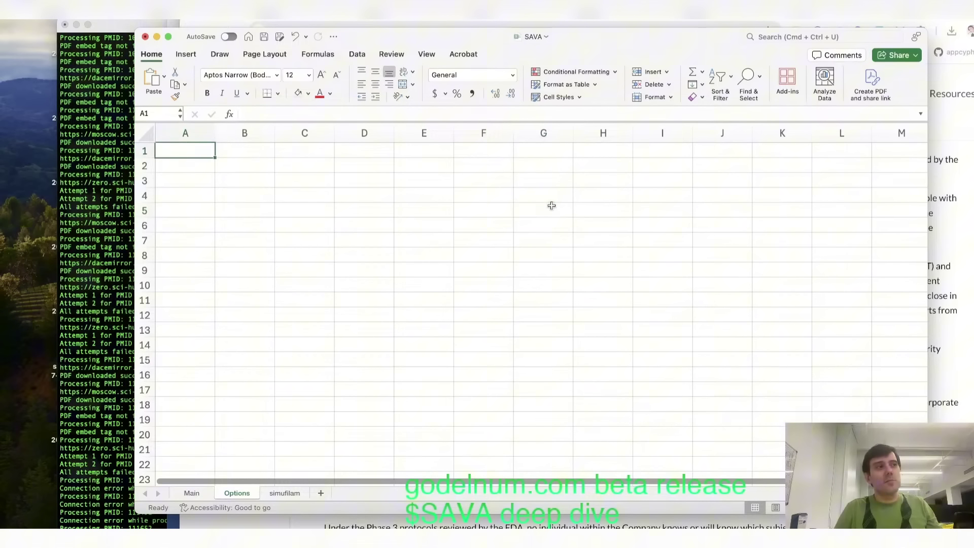
{"action": "type", "text": "Main"}
{"action": "key", "text": "Return"}
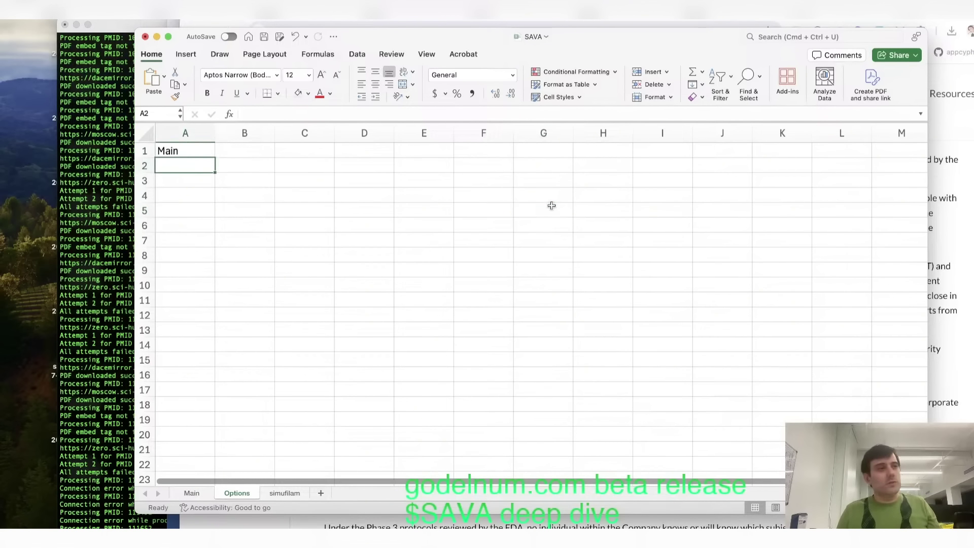
{"action": "left_click_drag", "start_coordinate": [212, 138], "coordinate": [184, 138]}
{"action": "left_click", "coordinate": [218, 166]}
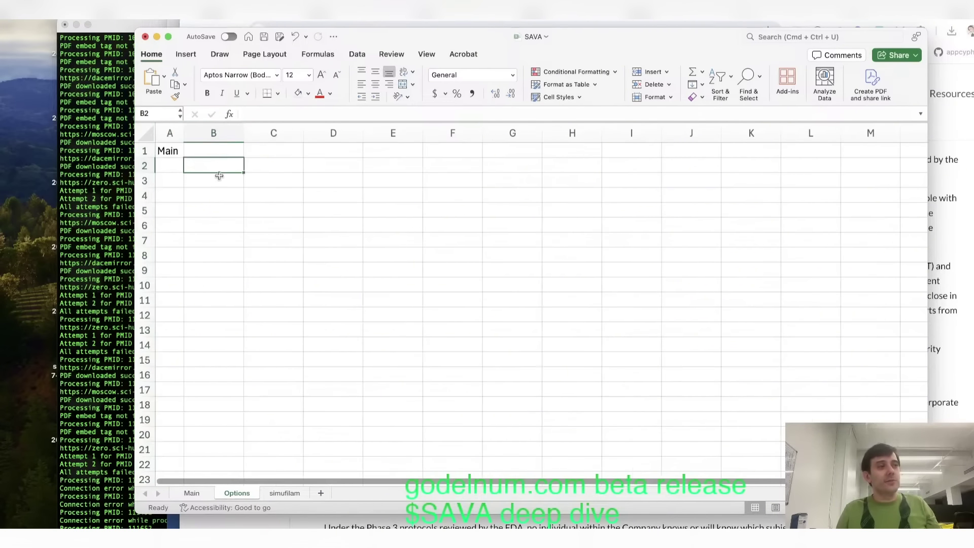
Step: Save the workbook and make the Main label in A1 a hyperlink to cell A1 of the Main sheet
{"action": "key", "text": "super+s"}
{"action": "key", "text": "Up"}
{"action": "key", "text": "Left"}
{"action": "key", "text": "super+k"}
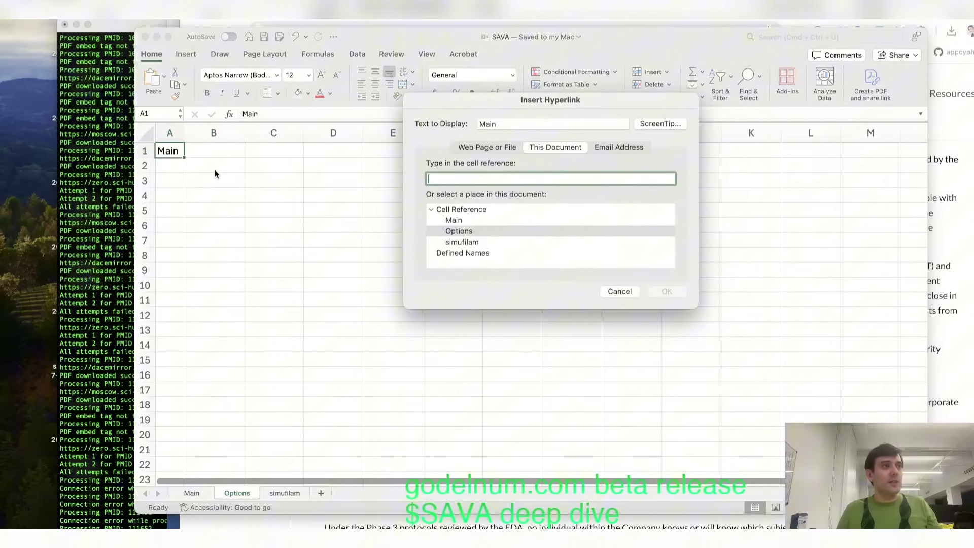
{"action": "left_click", "coordinate": [460, 219]}
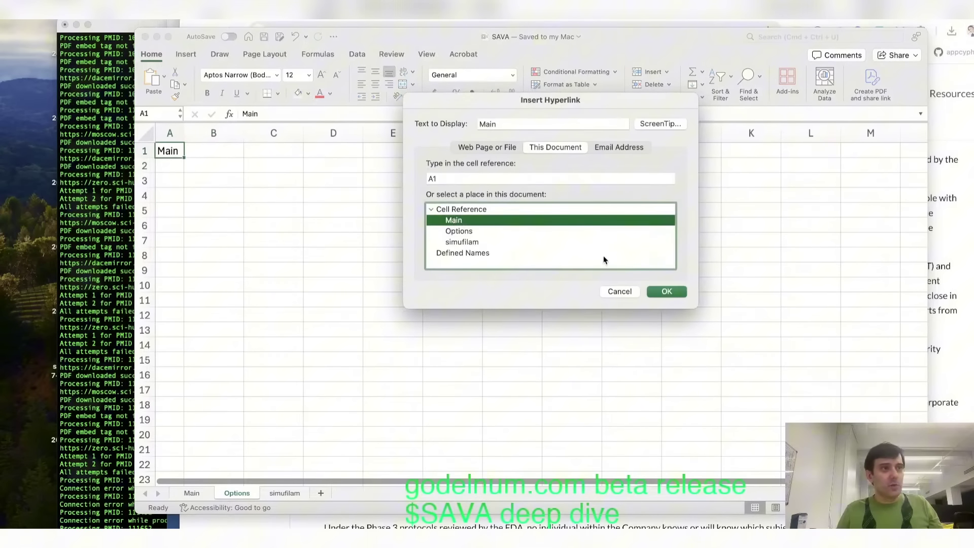
{"action": "left_click", "coordinate": [666, 291]}
Step: Set the font of the whole Options sheet to Arial, size 10
{"action": "key", "text": "super+a"}
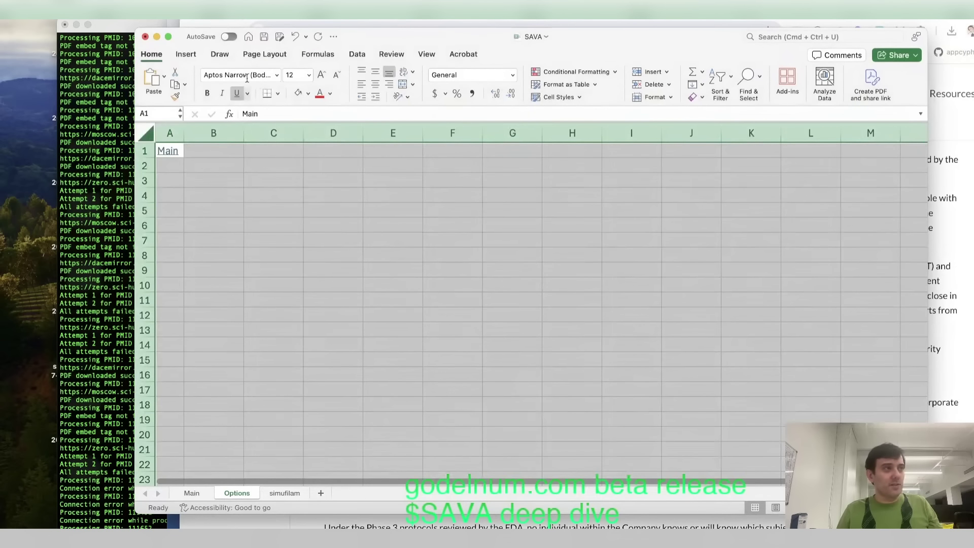
{"action": "left_click", "coordinate": [238, 74]}
{"action": "type", "text": "Arial"}
{"action": "key", "text": "Tab"}
{"action": "key", "text": "BackSpace"}
{"action": "key", "text": "Return"}
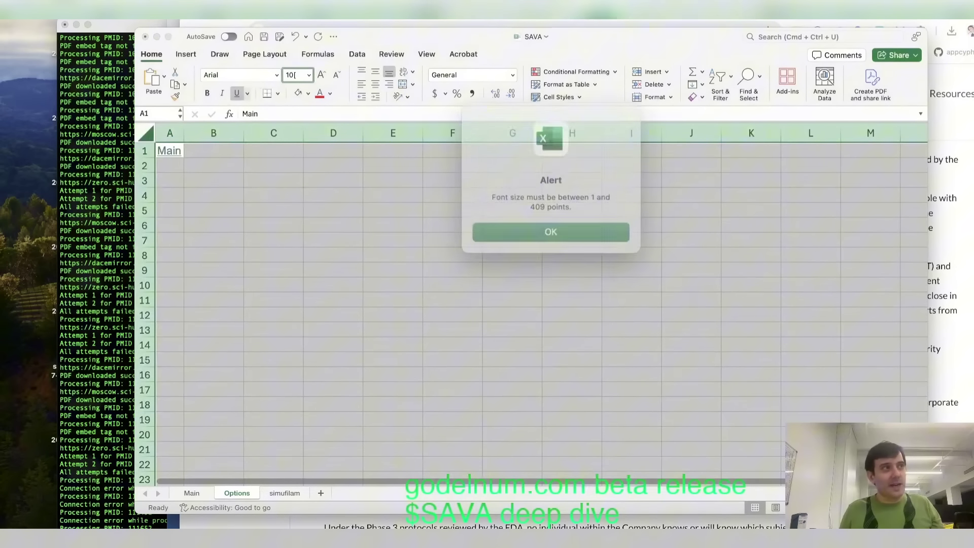
{"action": "key", "text": "Return"}
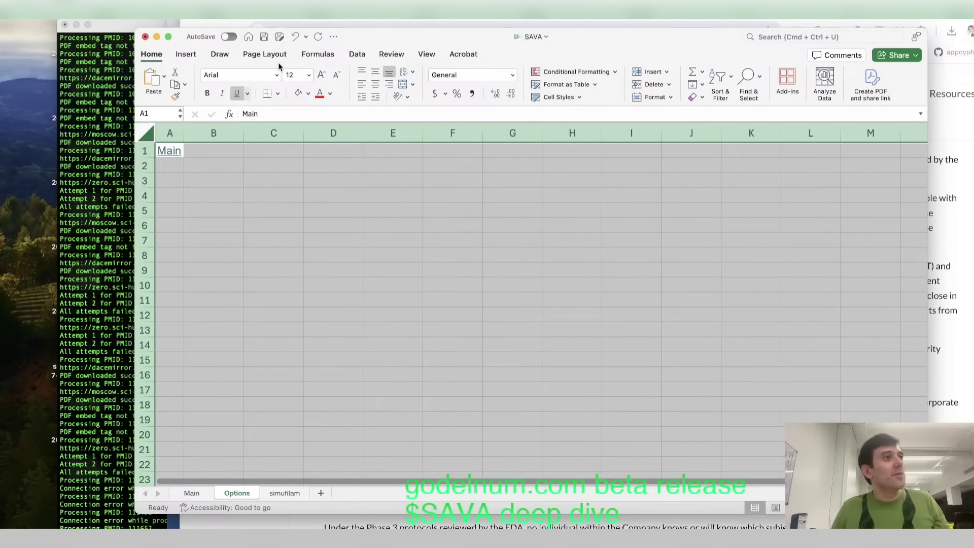
{"action": "left_click", "coordinate": [293, 71]}
{"action": "type", "text": "10"}
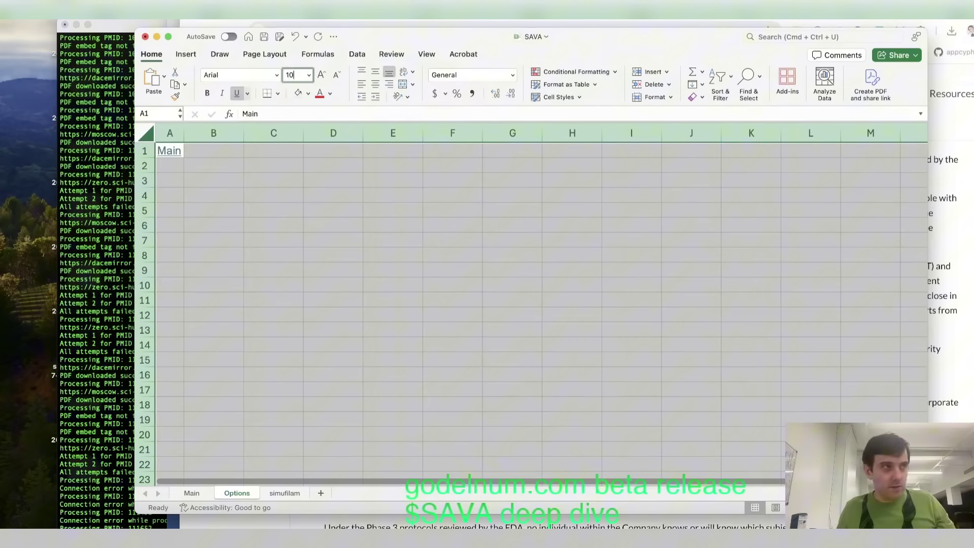
{"action": "left_click", "coordinate": [246, 232]}
{"action": "left_click", "coordinate": [216, 175]}
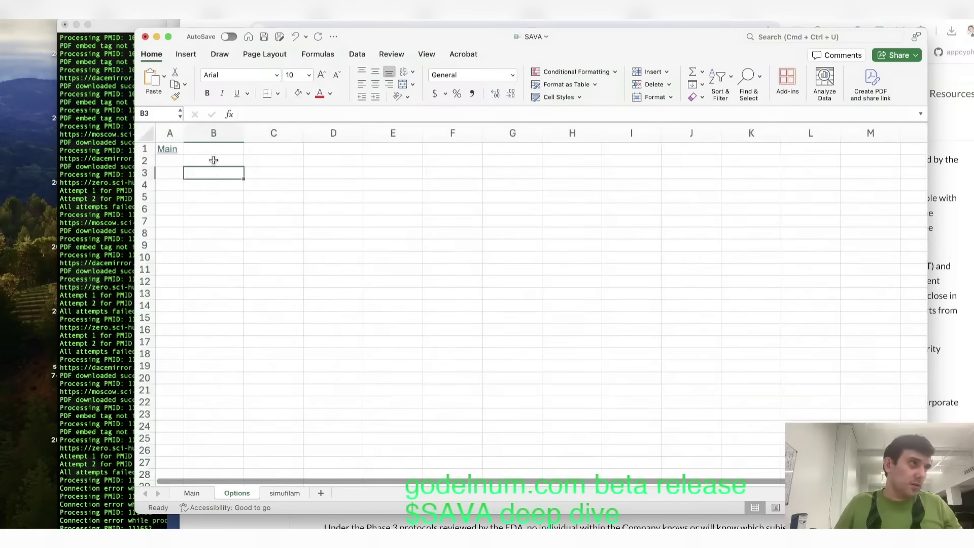
Step: Enter the label "Price" in cell C3 of the Options sheet
{"action": "left_click", "coordinate": [213, 160]}
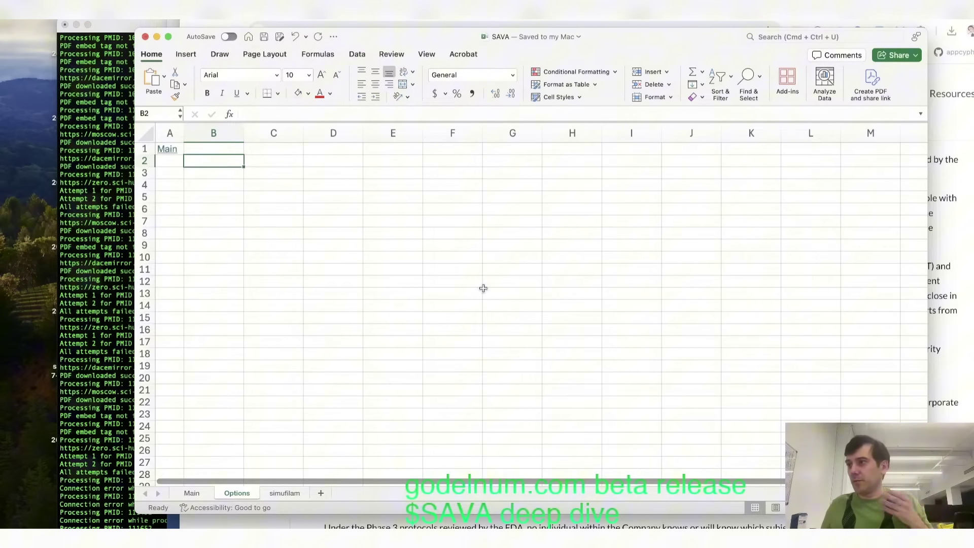
{"action": "key", "text": "Right"}
{"action": "key", "text": "Down"}
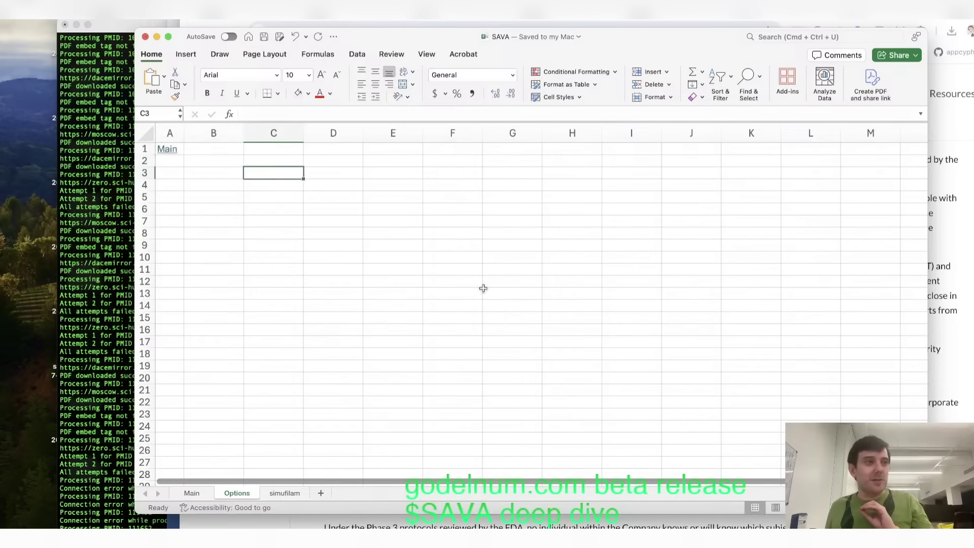
{"action": "key", "text": "Right"}
{"action": "key", "text": "Down"}
{"action": "key", "text": "Up"}
{"action": "key", "text": "Left"}
{"action": "type", "text": "Price"}
{"action": "key", "text": "Tab"}
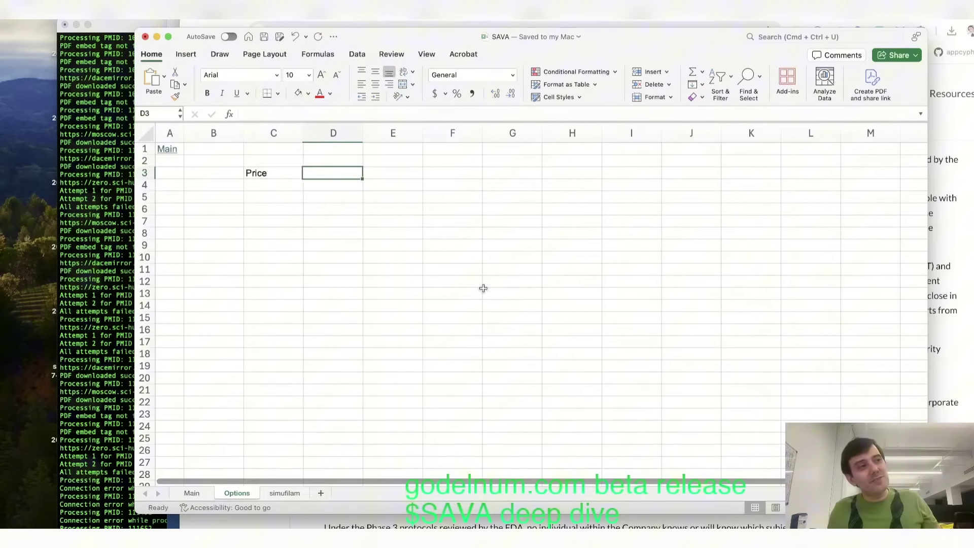
Step: Enter 28 as the price in D3 and format it as a number with two decimals
{"action": "type", "text": "28"}
{"action": "key", "text": "Tab"}
{"action": "key", "text": "Down"}
{"action": "key", "text": "Left"}
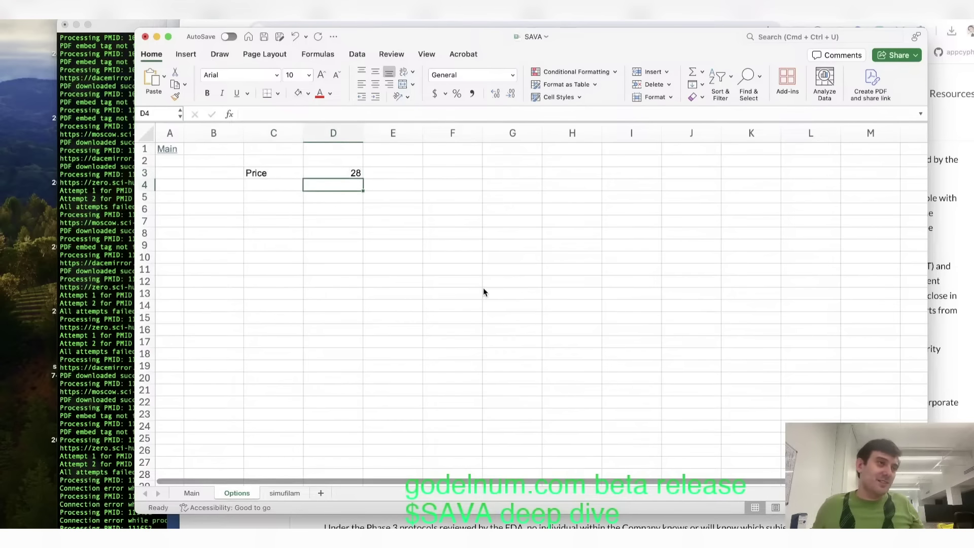
{"action": "key", "text": "Up"}
{"action": "key", "text": "ctrl+shift+1"}
Step: Enter the label "Price after Failure" in cell C4, below Price
{"action": "key", "text": "Down"}
{"action": "key", "text": "Left"}
{"action": "type", "text": "Price af"}
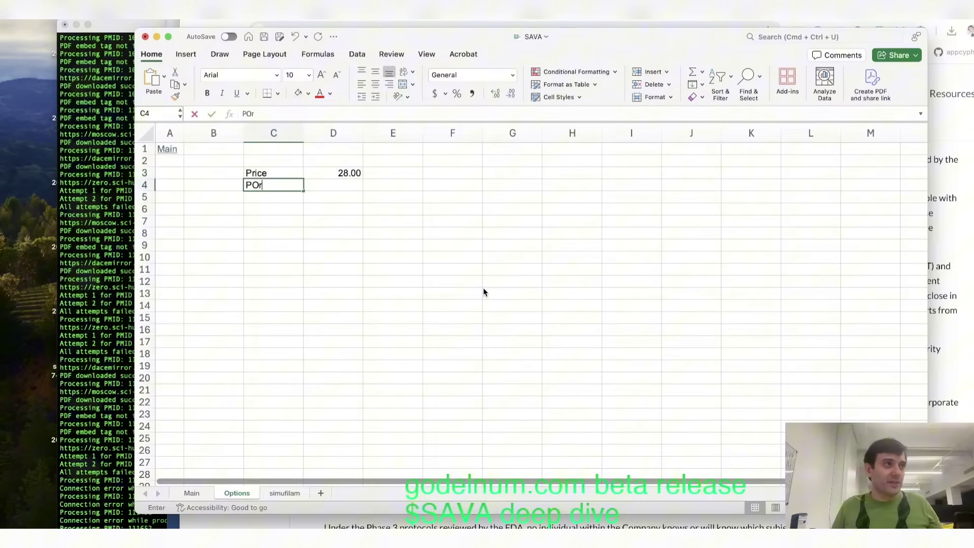
{"action": "type", "text": "ter Failure"}
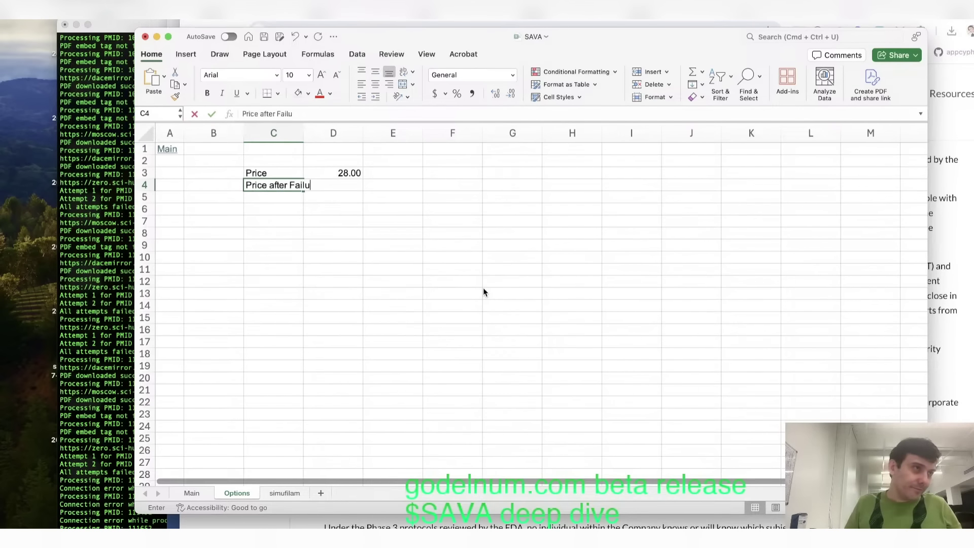
{"action": "key", "text": "Tab"}
Step: Calculate cash per share in J9 of the Main sheet by dividing cash by shares, and undo the entry
{"action": "key", "text": "ctrl+Page_Up"}
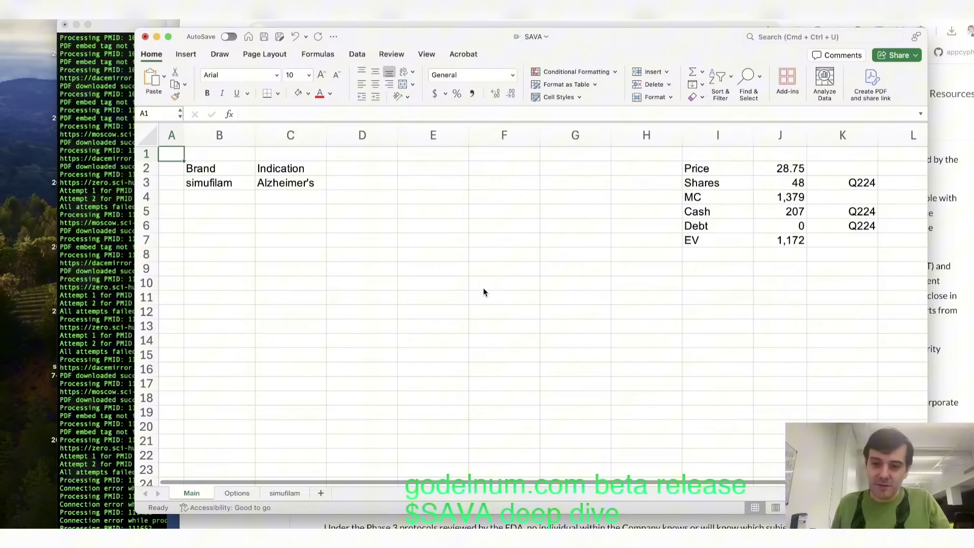
{"action": "key", "text": "Down"}
{"action": "key", "text": "Down"}
{"action": "key", "text": "Right"}
{"action": "key", "text": "Right"}
{"action": "key", "text": "Right"}
{"action": "key", "text": "Right"}
{"action": "key", "text": "Right"}
{"action": "key", "text": "Right"}
{"action": "key", "text": "Right"}
{"action": "key", "text": "Right"}
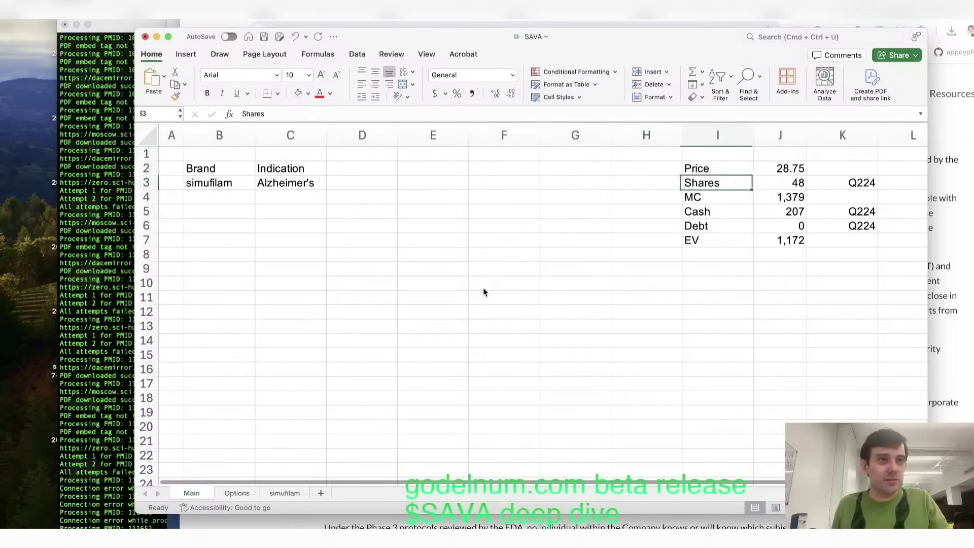
{"action": "key", "text": "Down"}
{"action": "key", "text": "Down"}
{"action": "key", "text": "Right"}
{"action": "key", "text": "Down"}
{"action": "key", "text": "Down"}
{"action": "key", "text": "Down"}
{"action": "key", "text": "Down"}
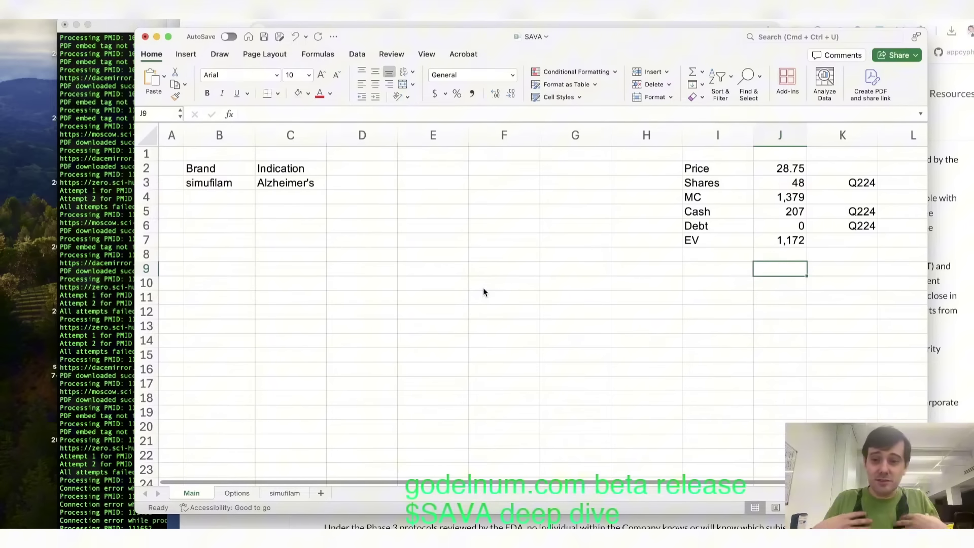
{"action": "type", "text": "+"}
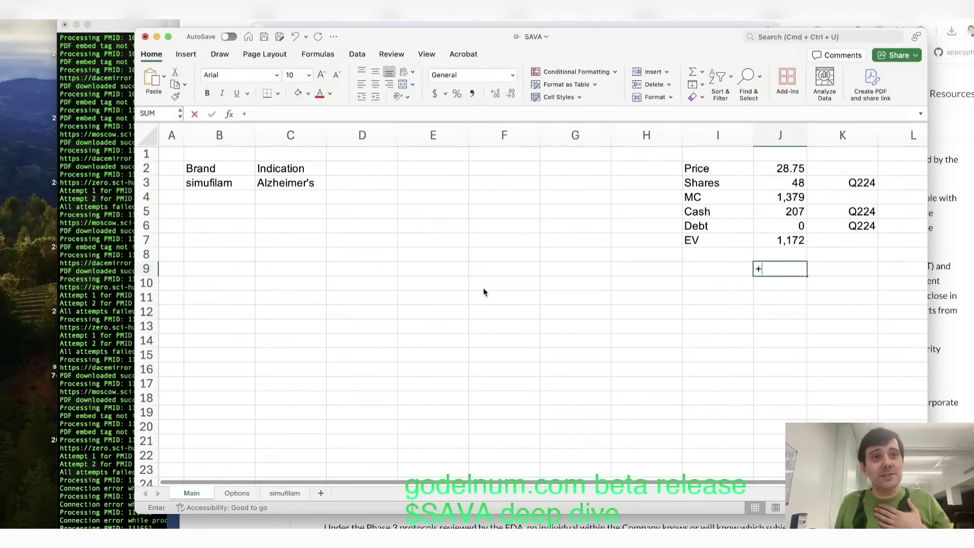
{"action": "key", "text": "Up"}
{"action": "key", "text": "Up"}
{"action": "key", "text": "Up"}
{"action": "key", "text": "Down"}
{"action": "key", "text": "Up"}
{"action": "key", "text": "Up"}
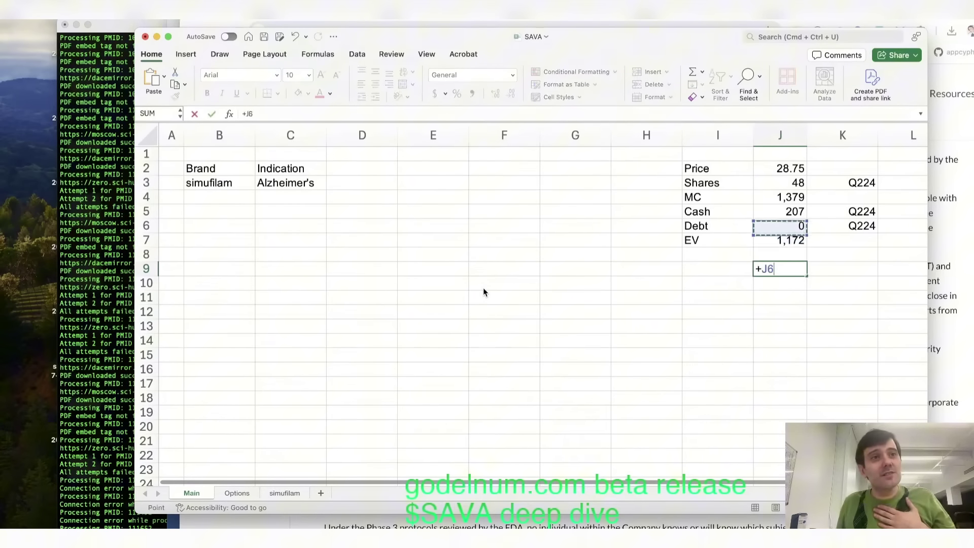
{"action": "type", "text": "/"}
{"action": "key", "text": "Up"}
{"action": "key", "text": "Up"}
{"action": "key", "text": "Up"}
{"action": "key", "text": "Up"}
{"action": "key", "text": "Up"}
{"action": "key", "text": "Up"}
{"action": "key", "text": "Return"}
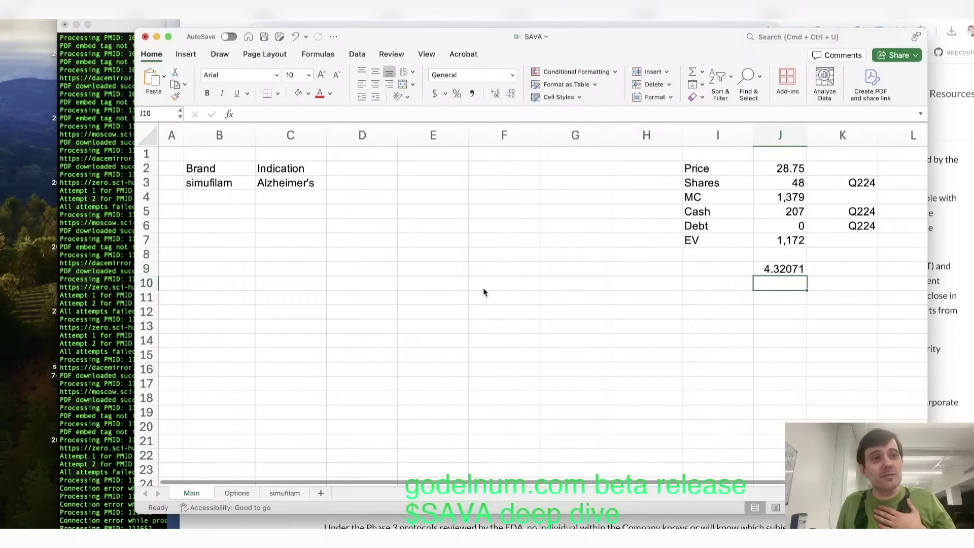
{"action": "key", "text": "super+z"}
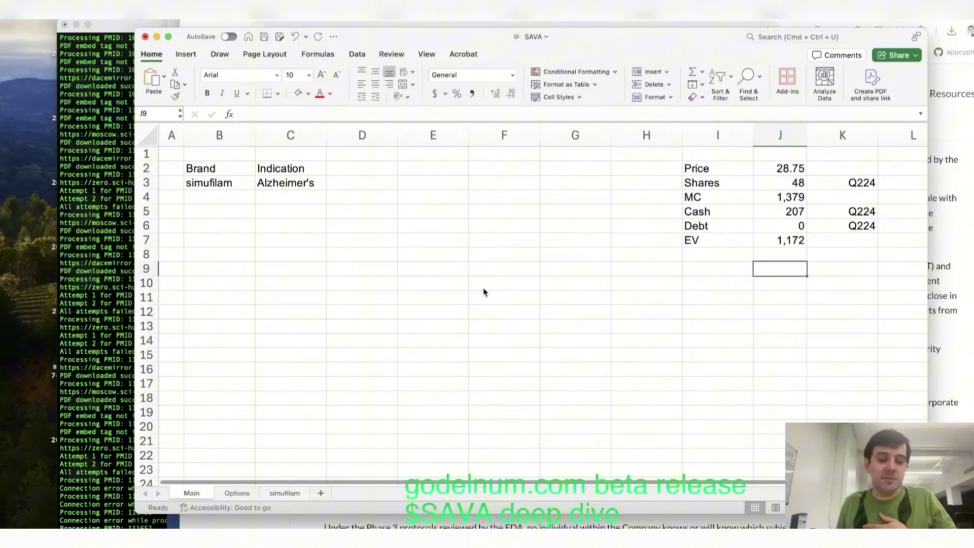
Step: Return to the Options sheet and enter 4 as the price after failure in D4, formatted with two decimals
{"action": "key", "text": "super+Left"}
{"action": "key", "text": "alt+Right"}
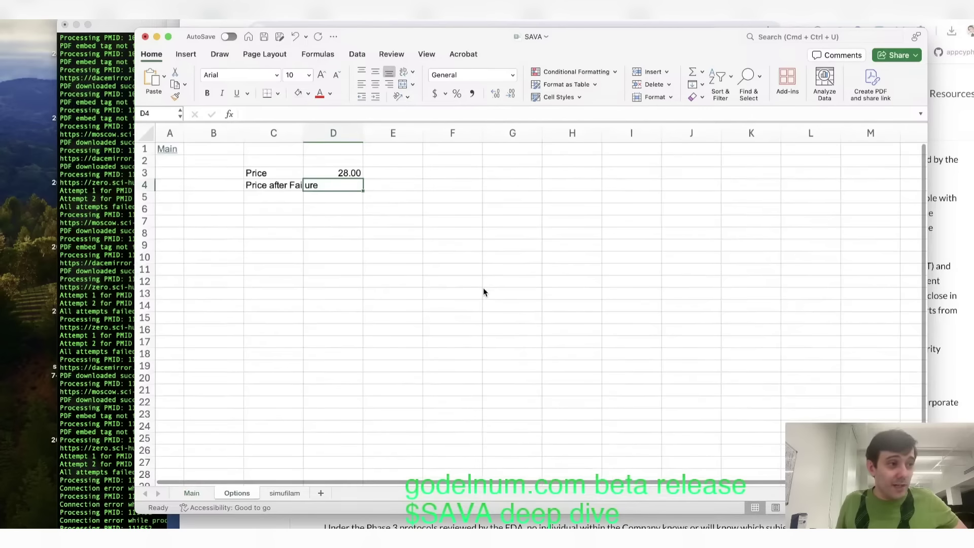
{"action": "key", "text": "alt+Right"}
{"action": "key", "text": "alt+Left"}
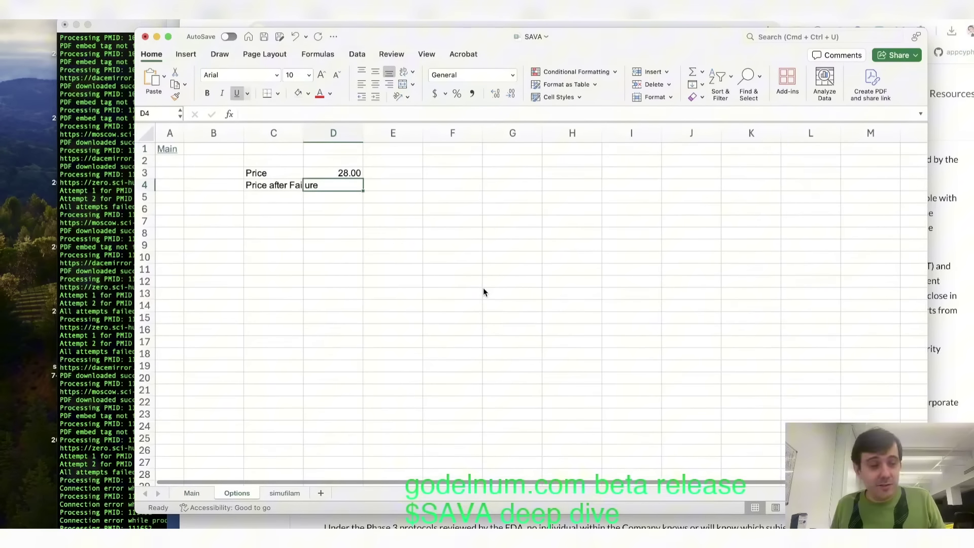
{"action": "type", "text": "4"}
{"action": "key", "text": "Tab"}
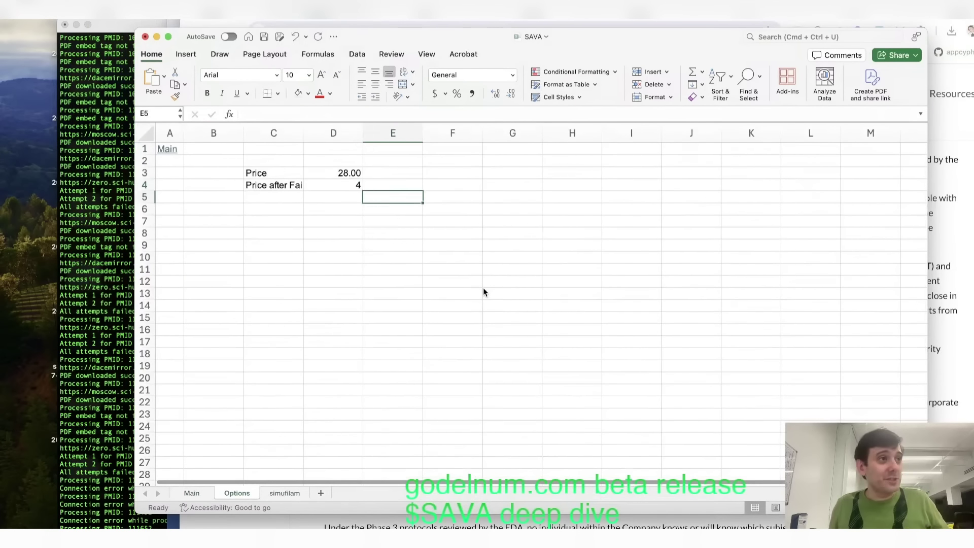
{"action": "key", "text": "shift+Tab"}
{"action": "key", "text": "ctrl+shift+1"}
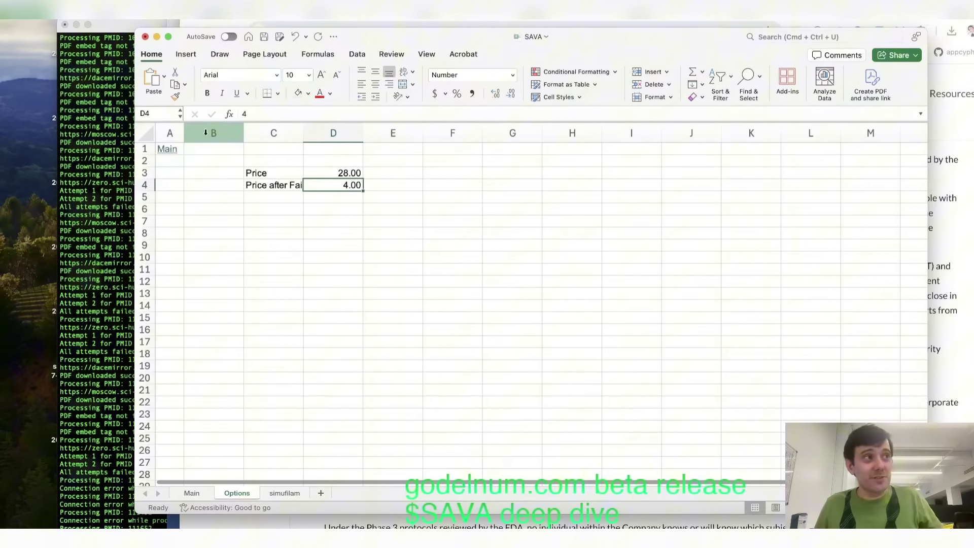
Step: Delete the empty column B and widen the label column to fit "Price after Failure"
{"action": "right_click", "coordinate": [210, 131]}
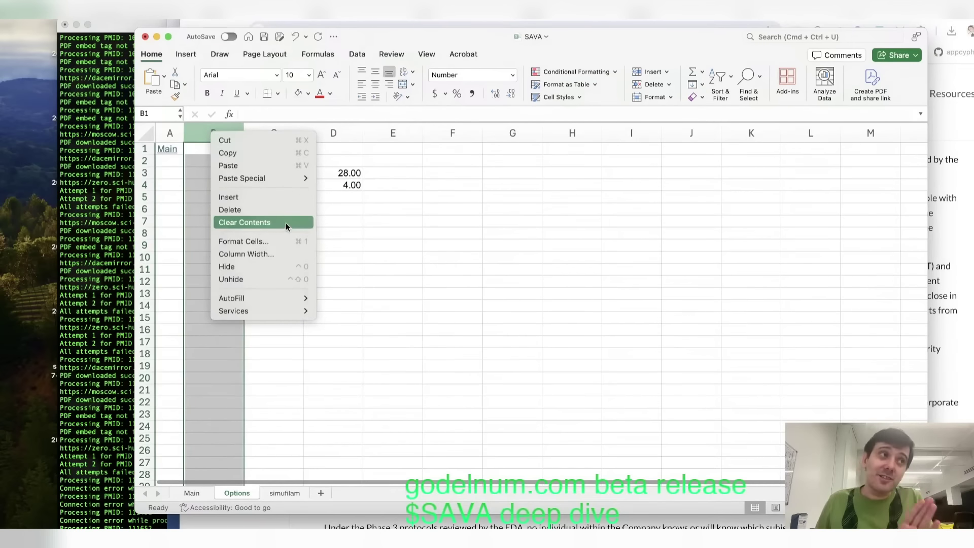
{"action": "left_click", "coordinate": [272, 208]}
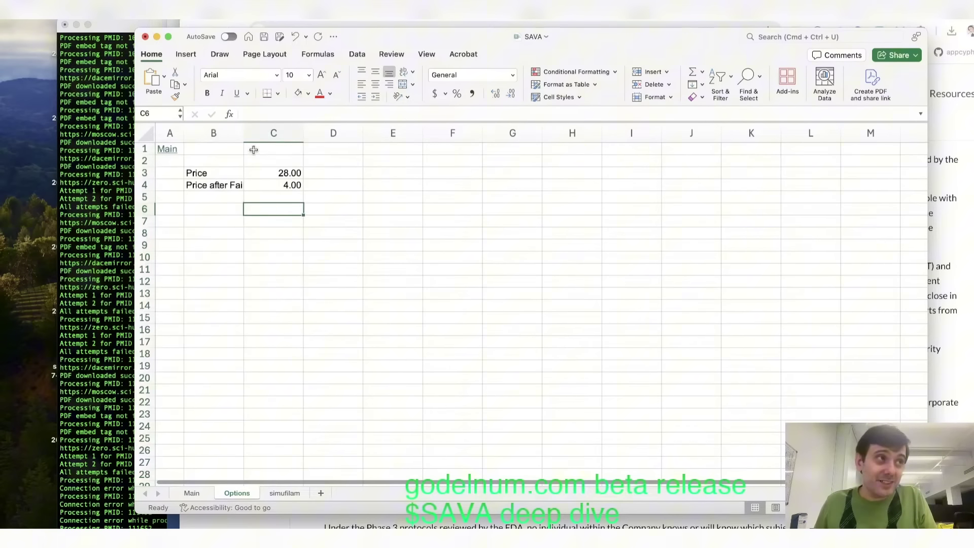
{"action": "double_click", "coordinate": [244, 133]}
{"action": "left_click", "coordinate": [304, 173]}
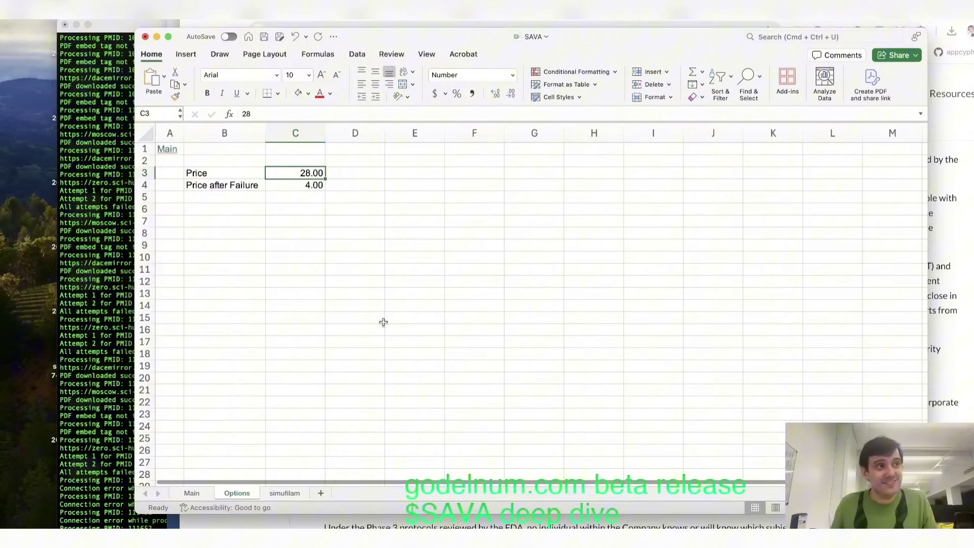
Step: Enter the label "25 PUTS" in B6 with a price of 0.20 in C6, formatted with two decimals
{"action": "key", "text": "Left"}
{"action": "key", "text": "Down"}
{"action": "key", "text": "Down"}
{"action": "key", "text": "Down"}
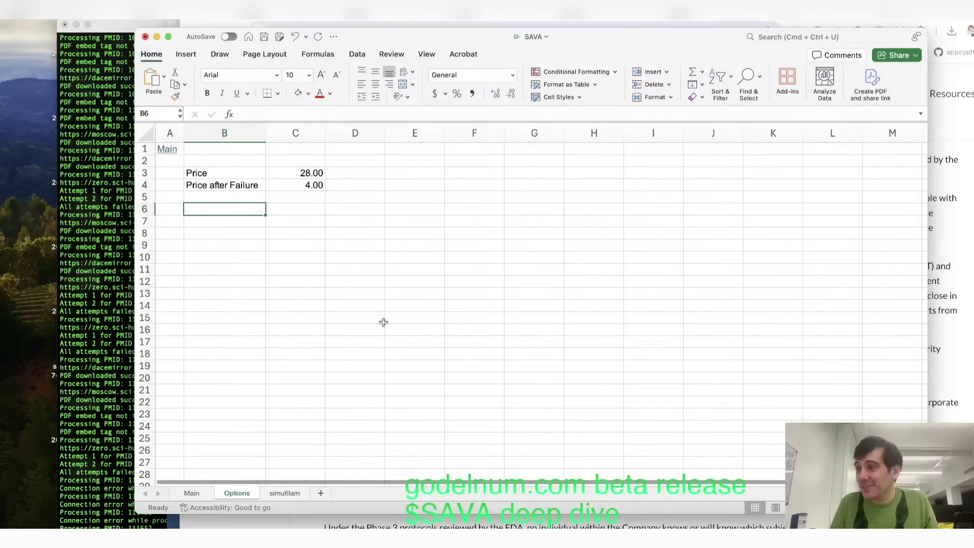
{"action": "type", "text": "25 PUTS"}
{"action": "key", "text": "Tab"}
{"action": "type", "text": "0"}
{"action": "key", "text": "Tab"}
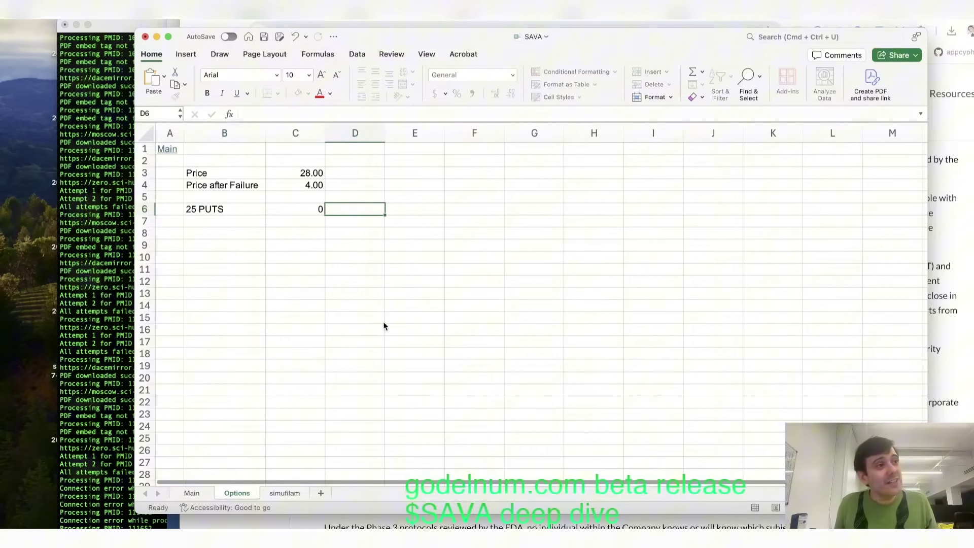
{"action": "key", "text": "Left"}
{"action": "type", "text": "0.20"}
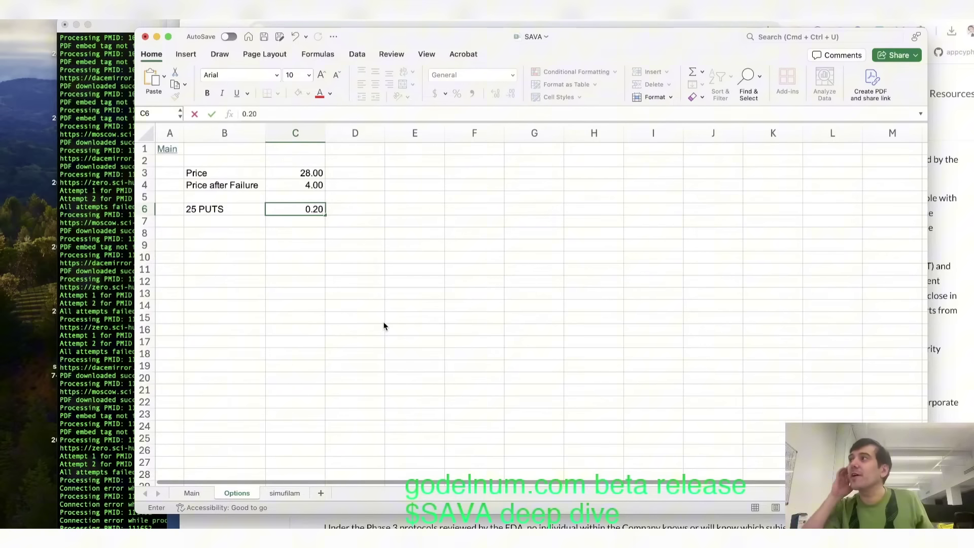
{"action": "key", "text": "Tab"}
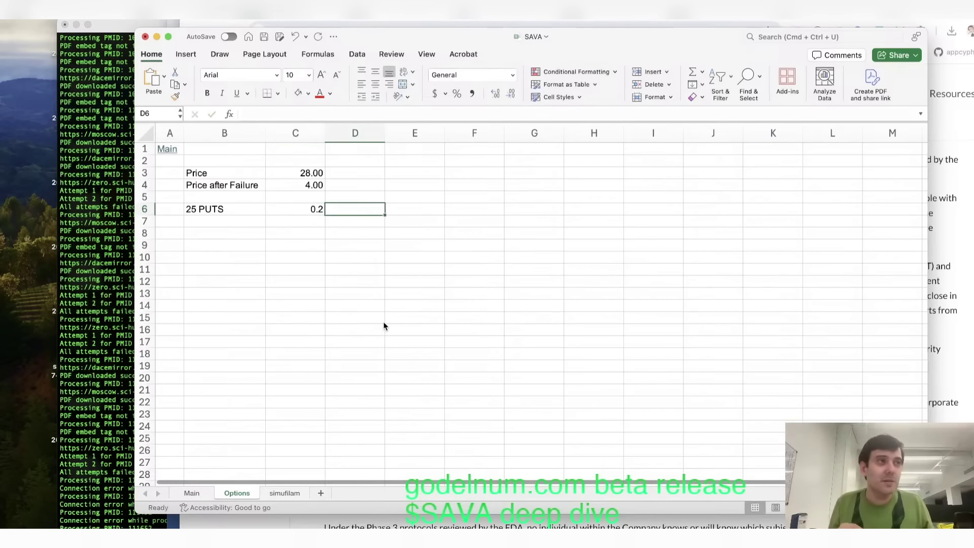
{"action": "key", "text": "Left"}
{"action": "key", "text": "ctrl+shift+1"}
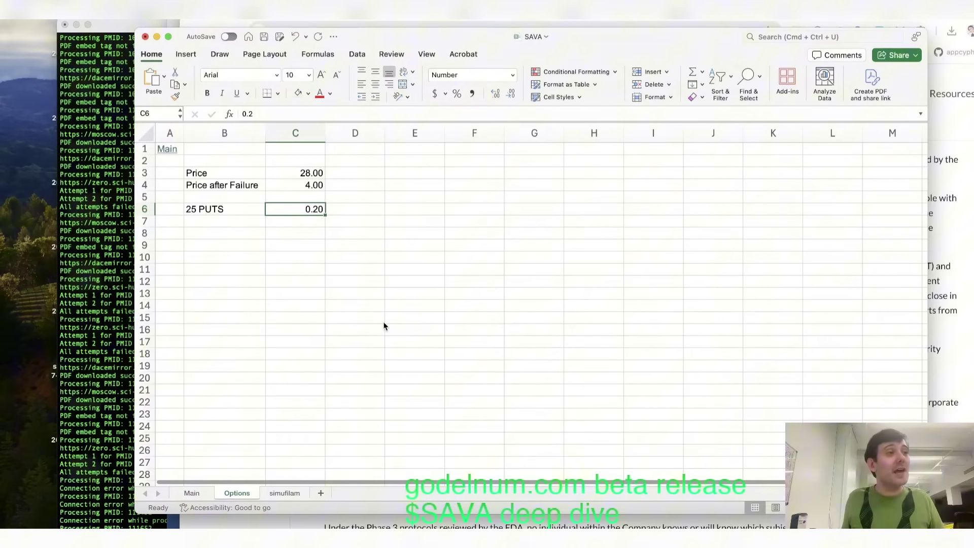
Step: Calculate the cost of one put contract in D6 by multiplying C6 by 100
{"action": "key", "text": "Right"}
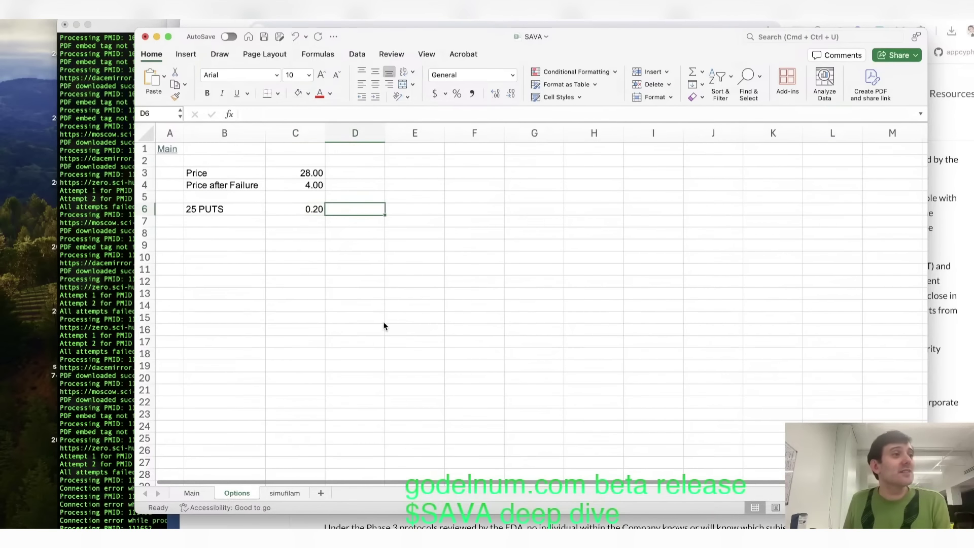
{"action": "type", "text": "=C6*100"}
{"action": "key", "text": "Return"}
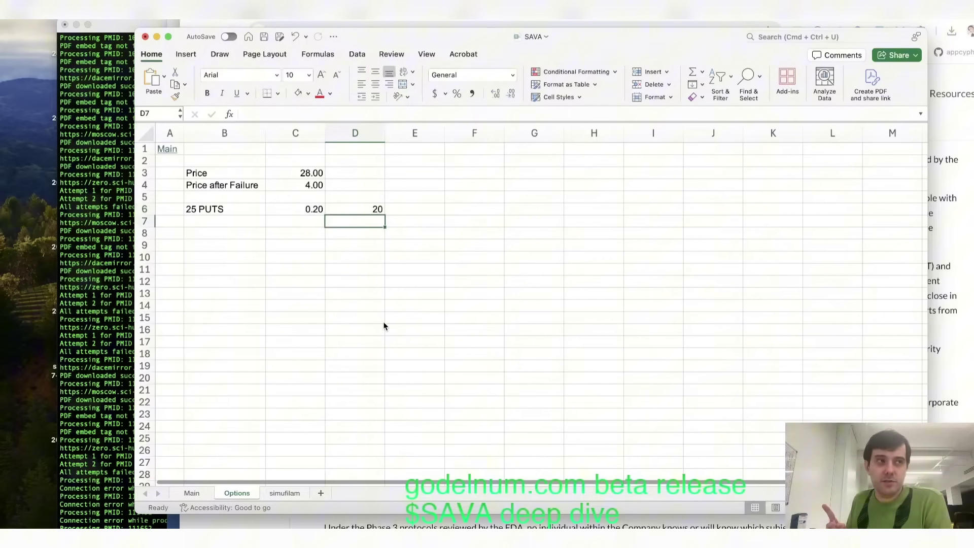
Step: Label B7 "Value of 25" and calculate the put's value in C7 as 25 minus the price after failure
{"action": "key", "text": "Left"}
{"action": "key", "text": "Left"}
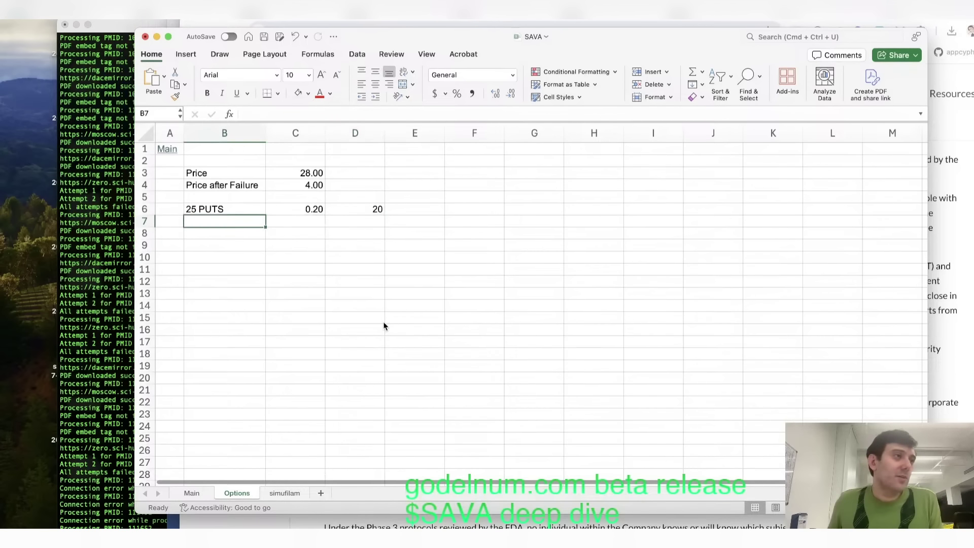
{"action": "type", "text": "Value"}
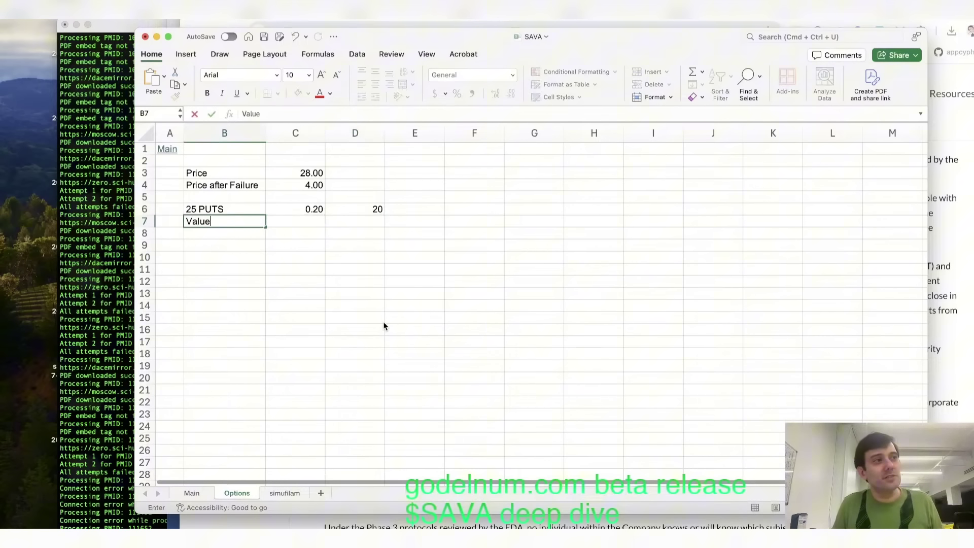
{"action": "type", "text": " of 25"}
{"action": "key", "text": "Tab"}
{"action": "type", "text": "=25-"}
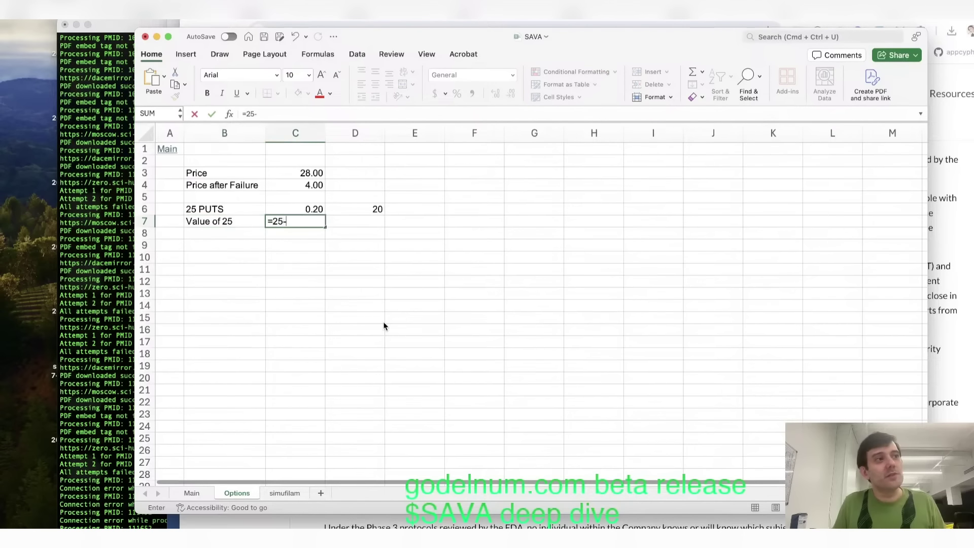
{"action": "key", "text": "Up"}
{"action": "key", "text": "Up"}
{"action": "key", "text": "Up"}
{"action": "key", "text": "Return"}
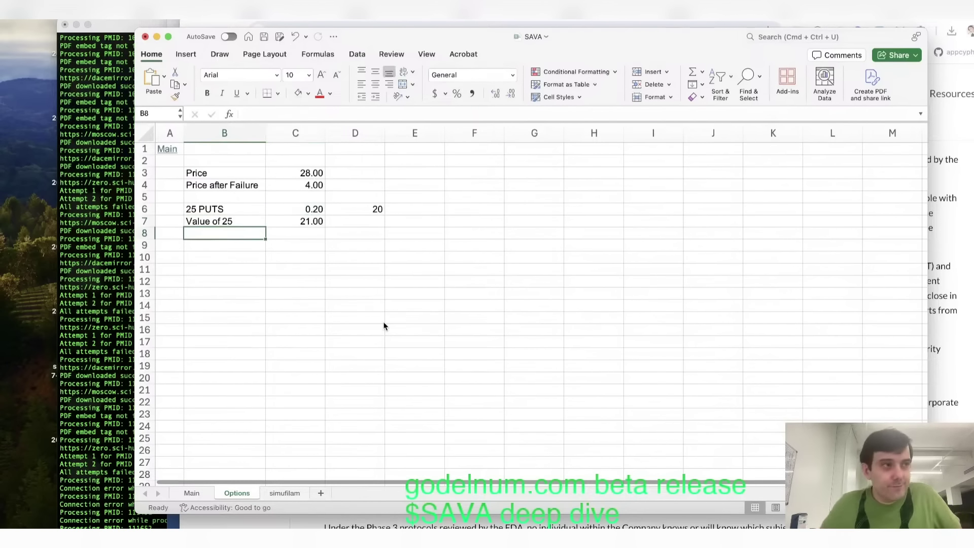
Step: Calculate the contract's value after failure in D7 by multiplying C7 by 100
{"action": "key", "text": "Right"}
{"action": "key", "text": "Right"}
{"action": "key", "text": "Up"}
{"action": "type", "text": "+"}
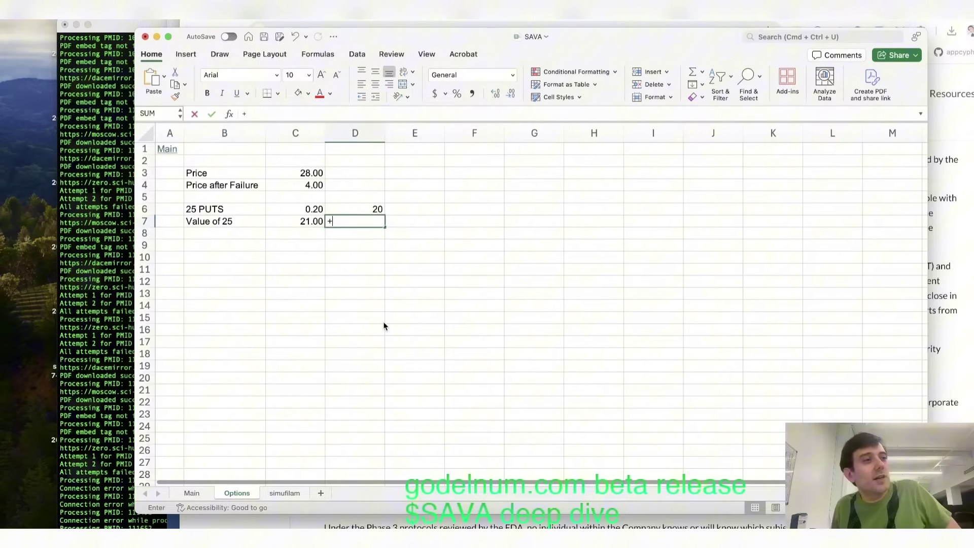
{"action": "key", "text": "Left"}
{"action": "type", "text": "*100"}
{"action": "key", "text": "Return"}
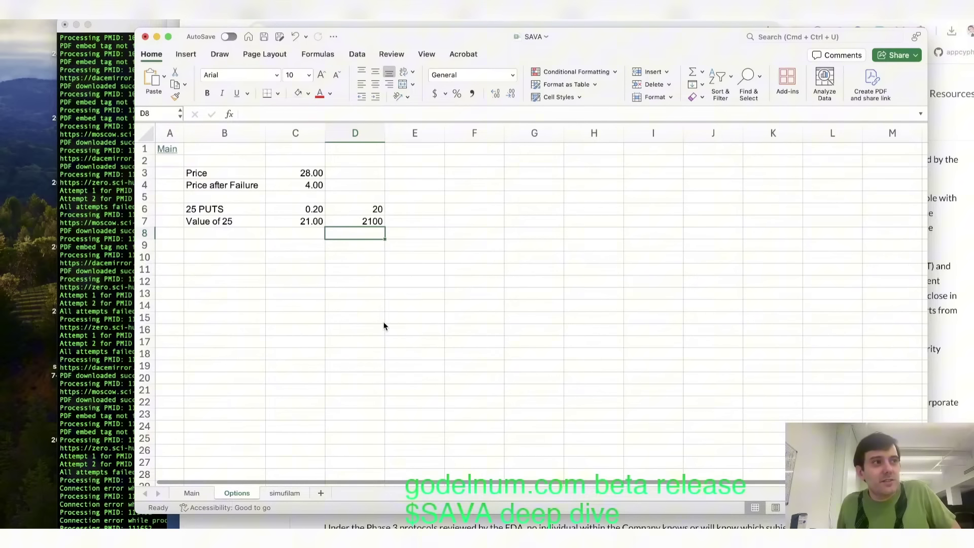
Step: Save the workbook
{"action": "key", "text": "Down"}
{"action": "key", "text": "Up"}
{"action": "key", "text": "Up"}
{"action": "key", "text": "Right"}
{"action": "key", "text": "Right"}
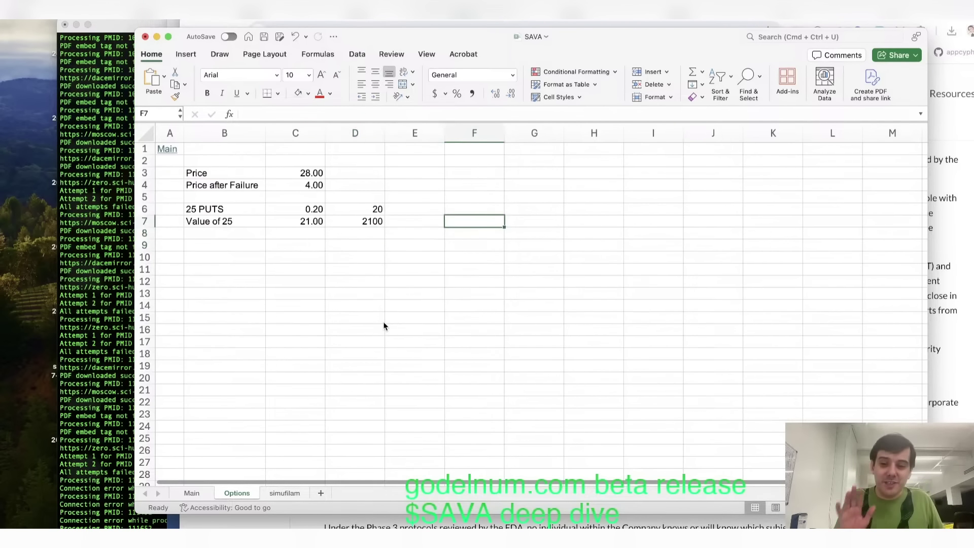
{"action": "key", "text": "super+s"}
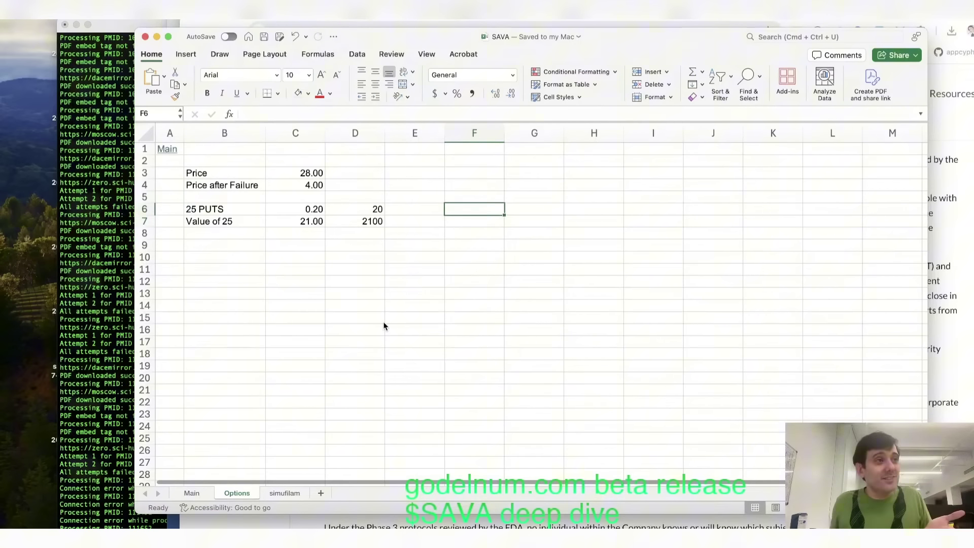
Step: Enter an investment of 20000 in F6, divide it by the contract cost D6 in F7, and clear that formula
{"action": "type", "text": "20000"}
{"action": "key", "text": "Return"}
{"action": "type", "text": "+"}
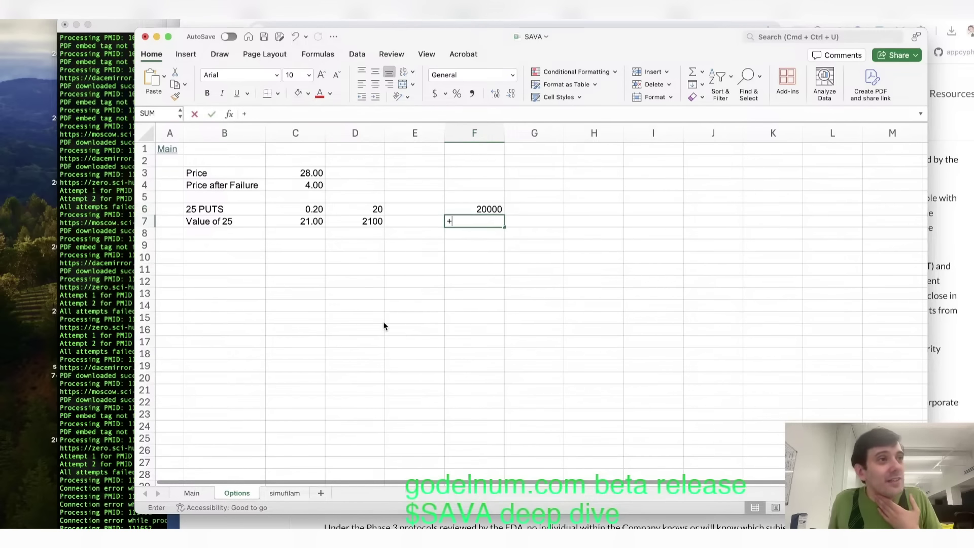
{"action": "key", "text": "Up"}
{"action": "type", "text": "/"}
{"action": "key", "text": "Up"}
{"action": "key", "text": "Left"}
{"action": "key", "text": "Left"}
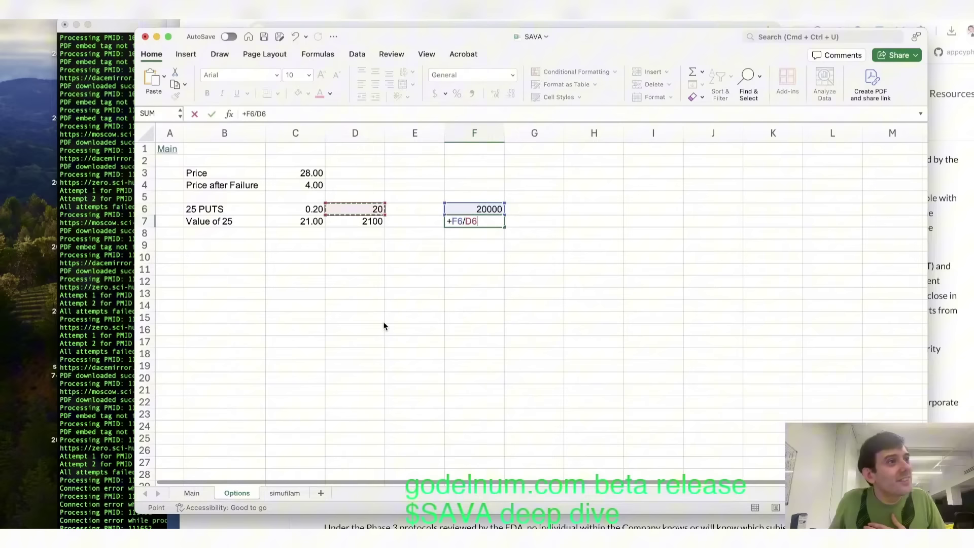
{"action": "key", "text": "Return"}
{"action": "key", "text": "Up"}
{"action": "key", "text": "BackSpace"}
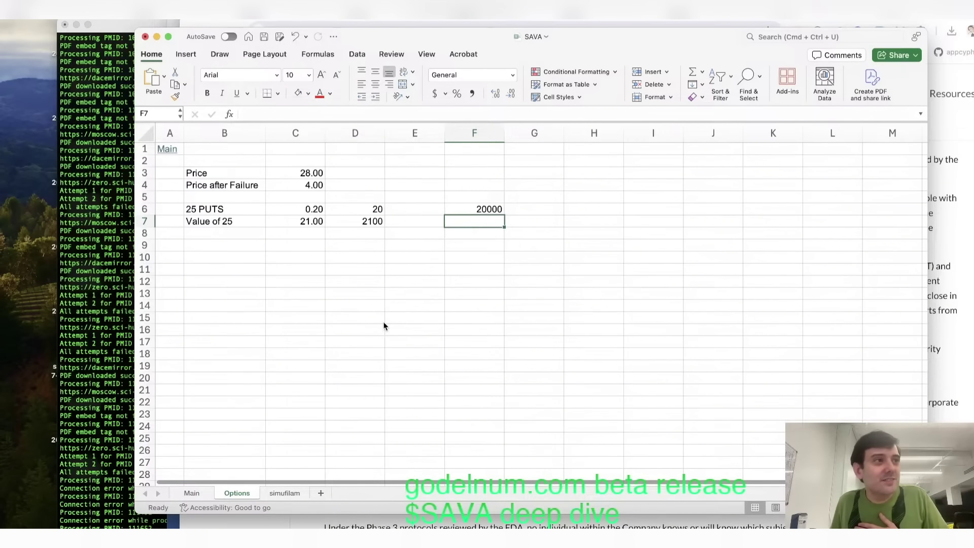
Step: Clear F6 and calculate the value of 1000 put contracts in F7 by multiplying D7 by 1000
{"action": "type", "text": "+"}
{"action": "key", "text": "Up"}
{"action": "key", "text": "Up"}
{"action": "key", "text": "Down"}
{"action": "key", "text": "Down"}
{"action": "key", "text": "Left"}
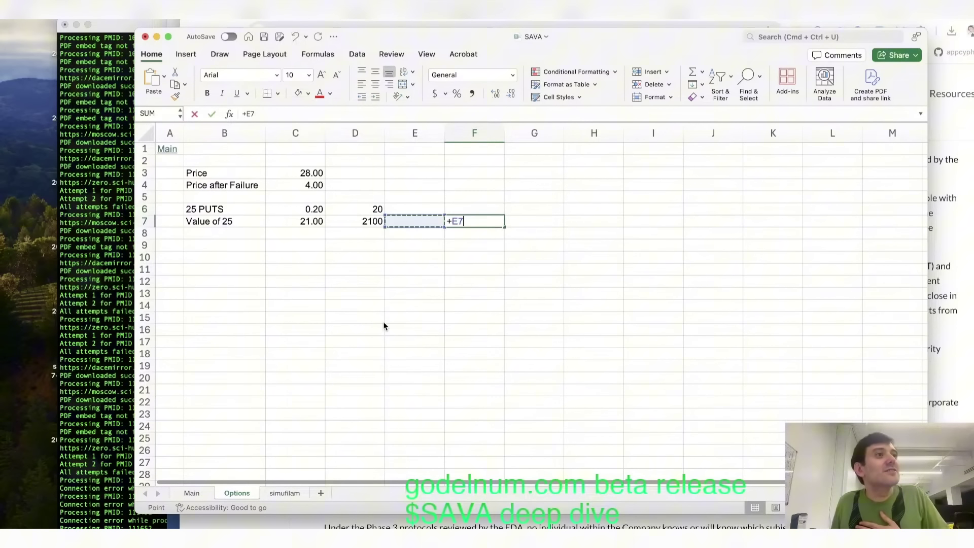
{"action": "key", "text": "Left"}
{"action": "type", "text": "*100"}
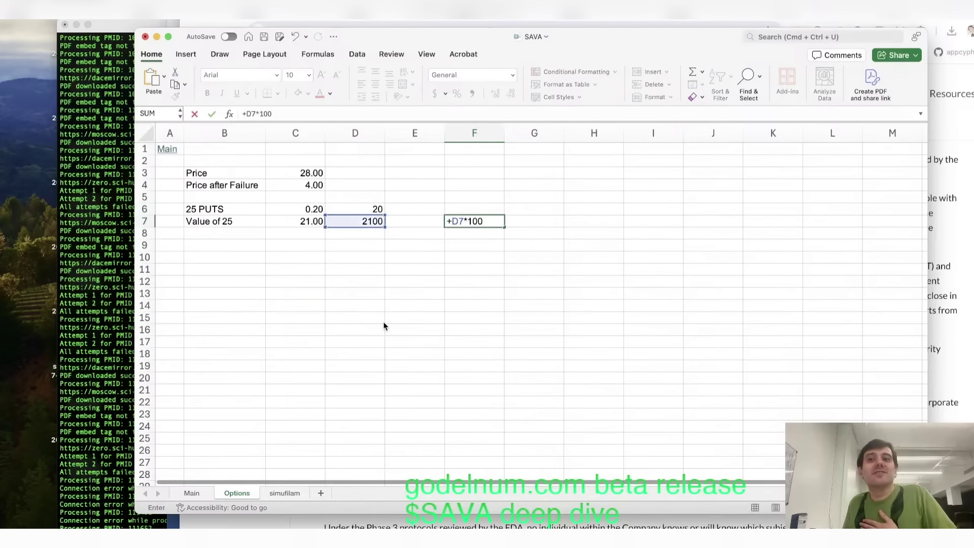
{"action": "type", "text": "0"}
{"action": "key", "text": "Return"}
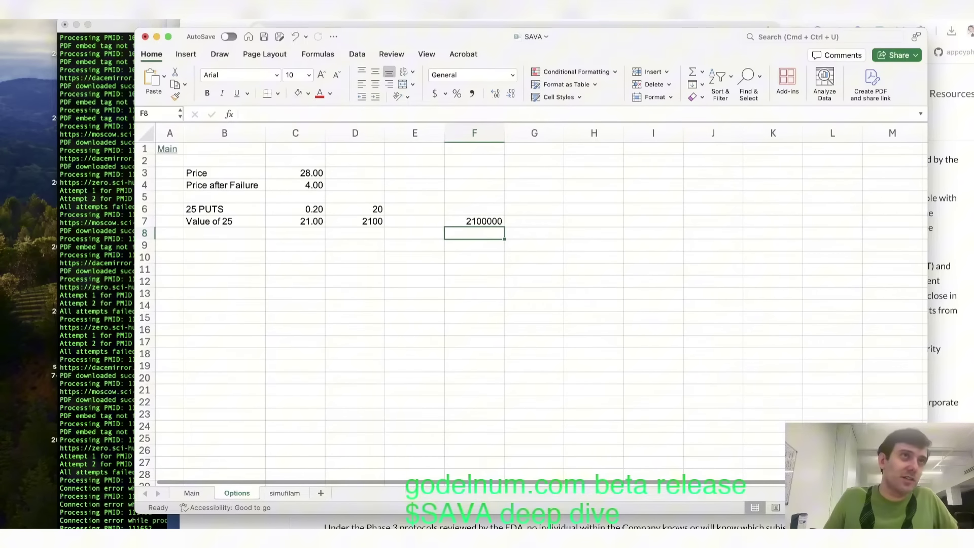
Step: Move the workbook window aside and search Google for "scraper chad" in a new browser window
{"action": "left_click_drag", "start_coordinate": [657, 37], "coordinate": [560, 26]}
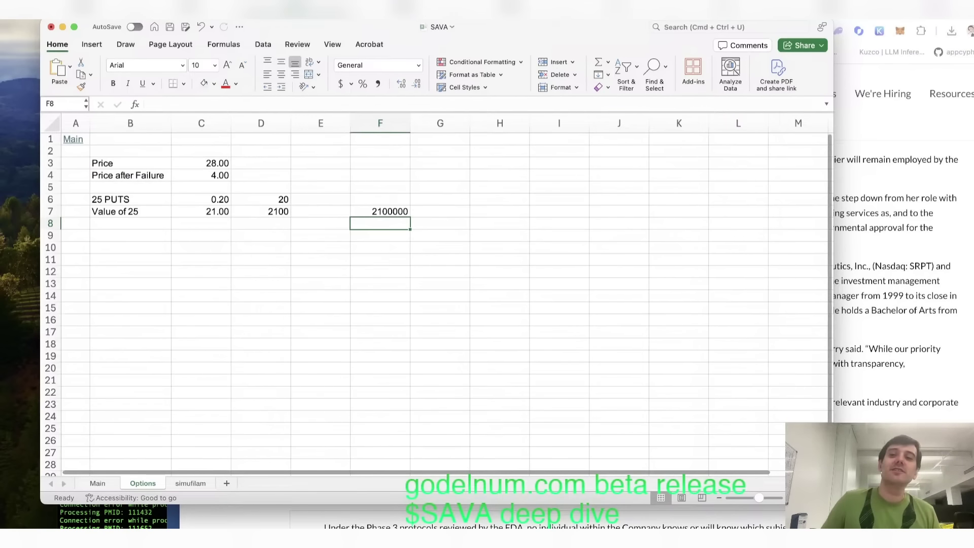
{"action": "left_click", "coordinate": [843, 212]}
{"action": "key", "text": "super+n"}
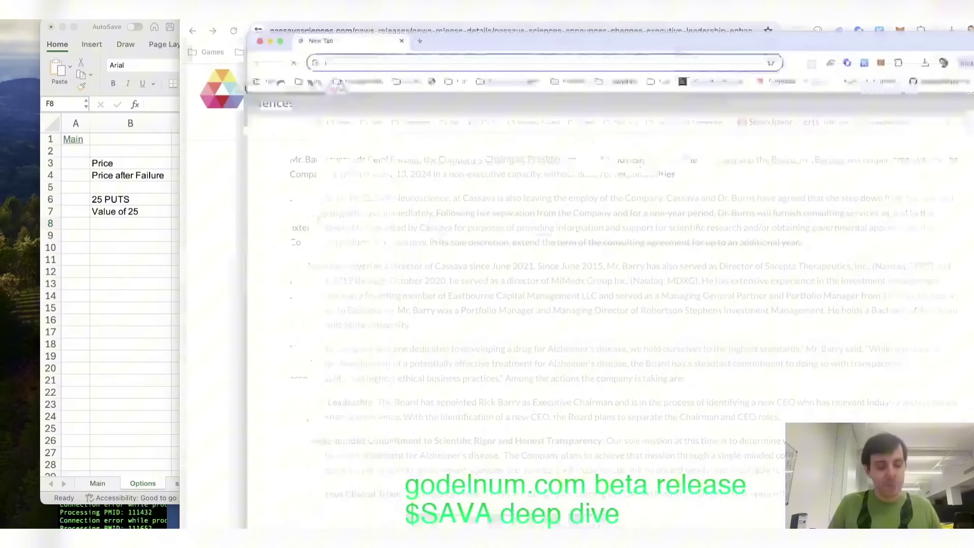
{"action": "type", "text": "scraper chad"}
{"action": "key", "text": "Return"}
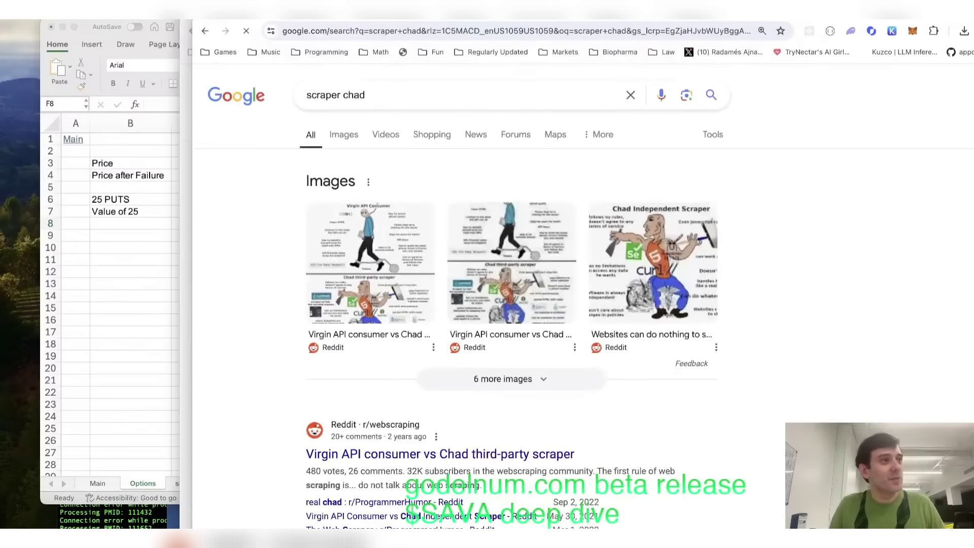
Step: View the Reddit post "Virgin API consumer vs Chad third-party scraper" and go back to the Cassava Sciences news release
{"action": "left_click", "coordinate": [409, 232]}
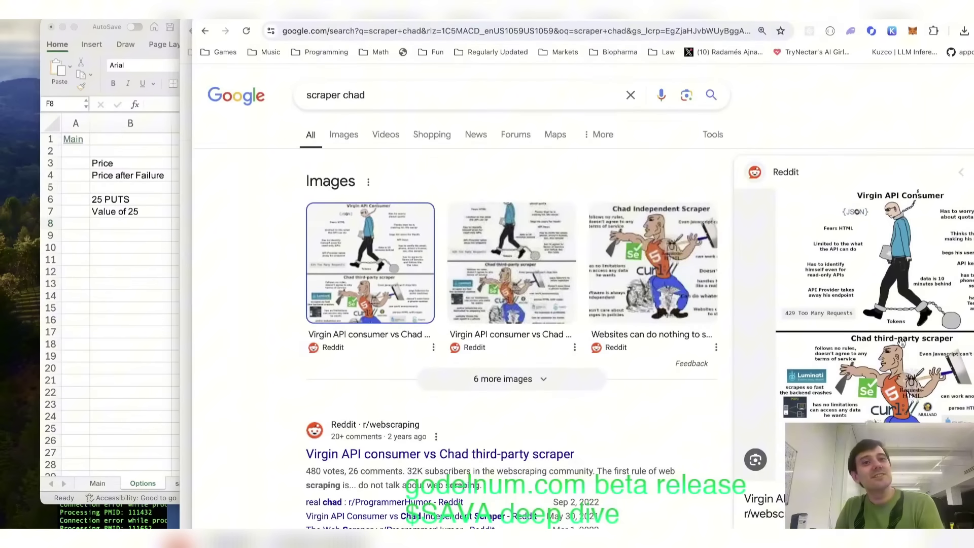
{"action": "left_click", "coordinate": [899, 338]}
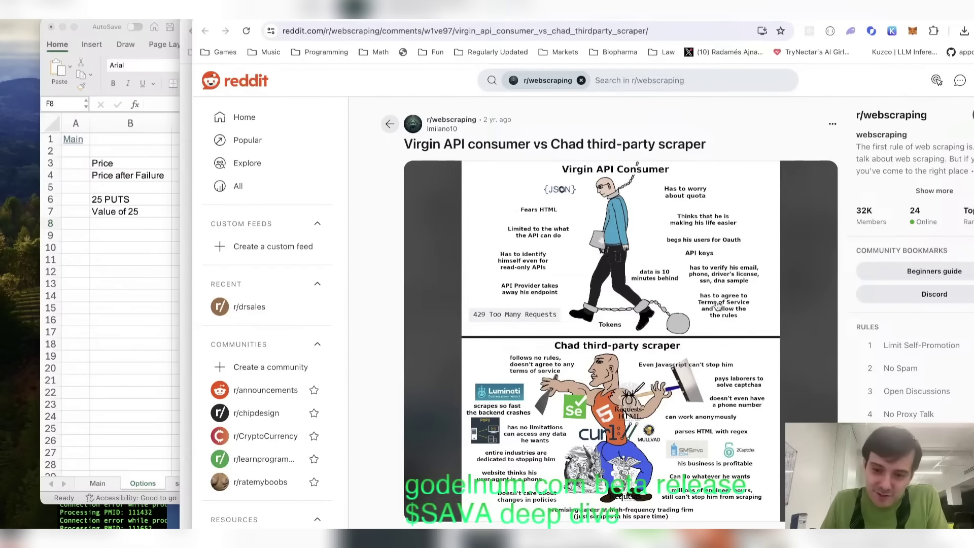
{"action": "scroll", "coordinate": [673, 364], "scroll_direction": "down", "scroll_amount": 2}
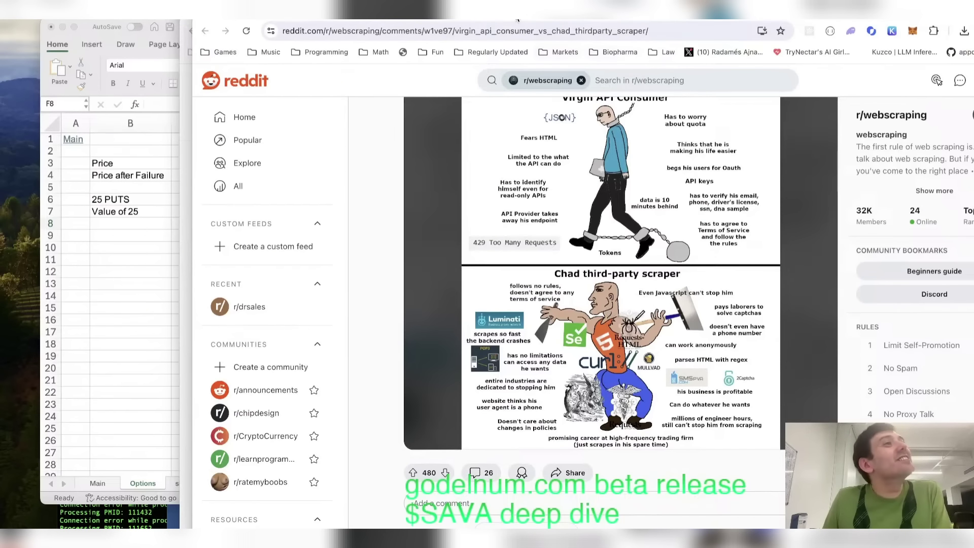
{"action": "key", "text": "super+bracketleft"}
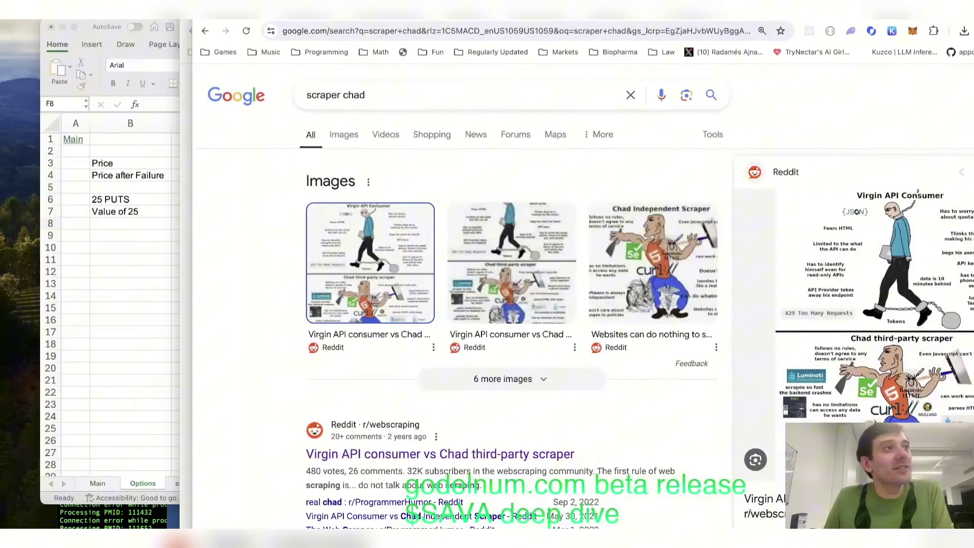
{"action": "key", "text": "super+grave"}
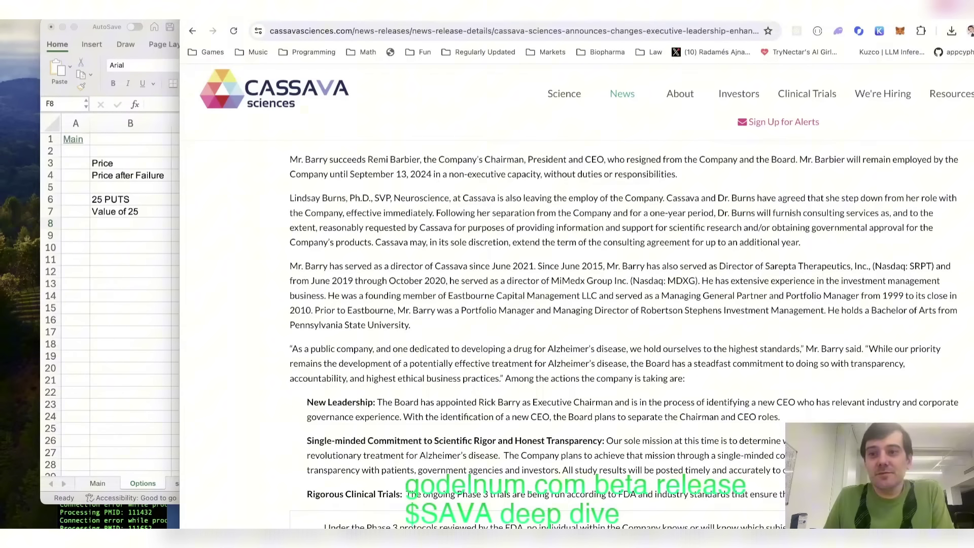
Step: Switch back to the SAVA workbook in Excel and select cell E9 on the Options sheet
{"action": "key", "text": "super+Tab"}
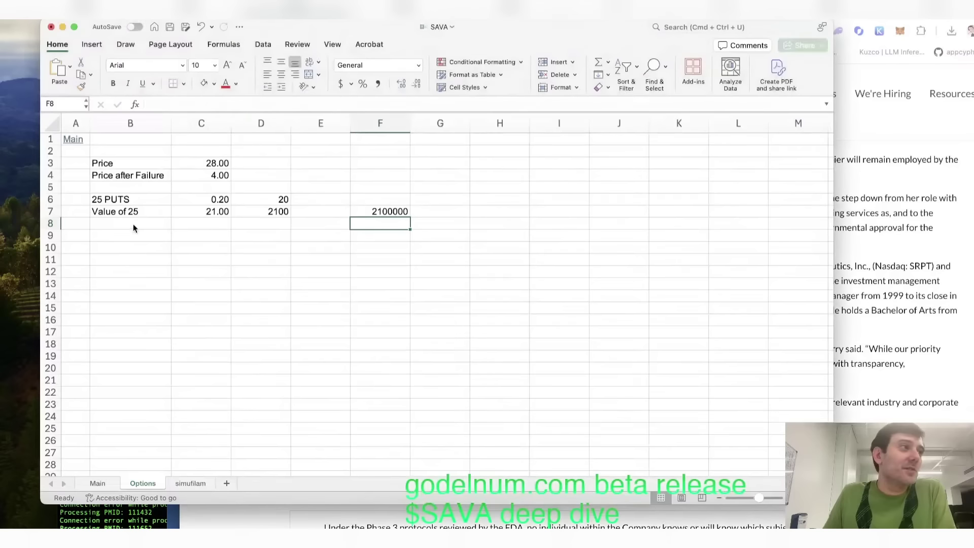
{"action": "left_click", "coordinate": [135, 226]}
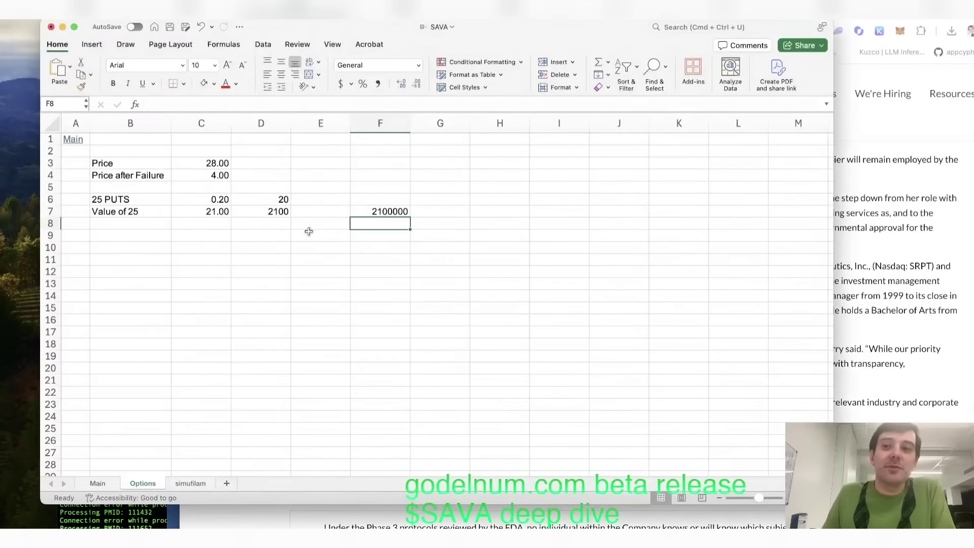
{"action": "left_click", "coordinate": [309, 232]}
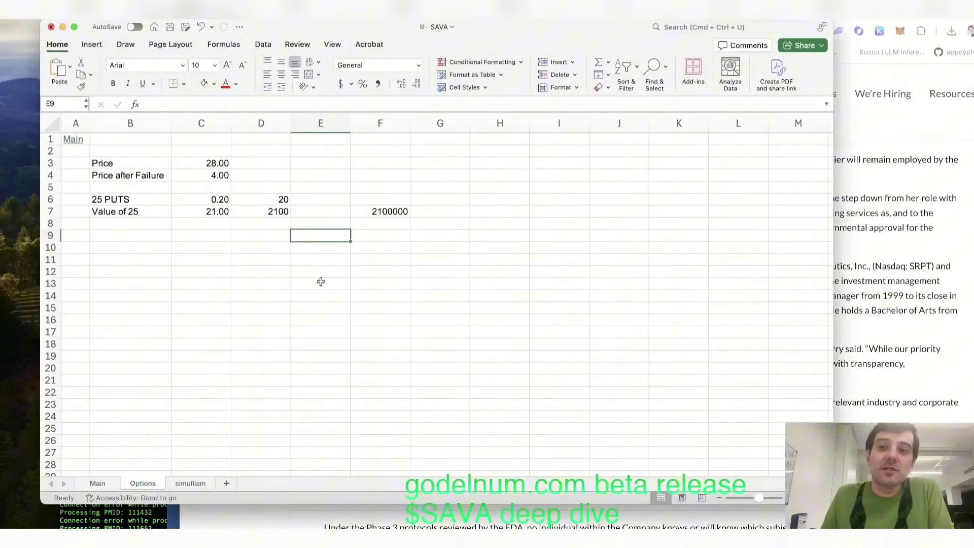
Step: Enter the date 9/6/24 in B8, below the "Value of 25" label, and save the workbook
{"action": "left_click", "coordinate": [386, 212]}
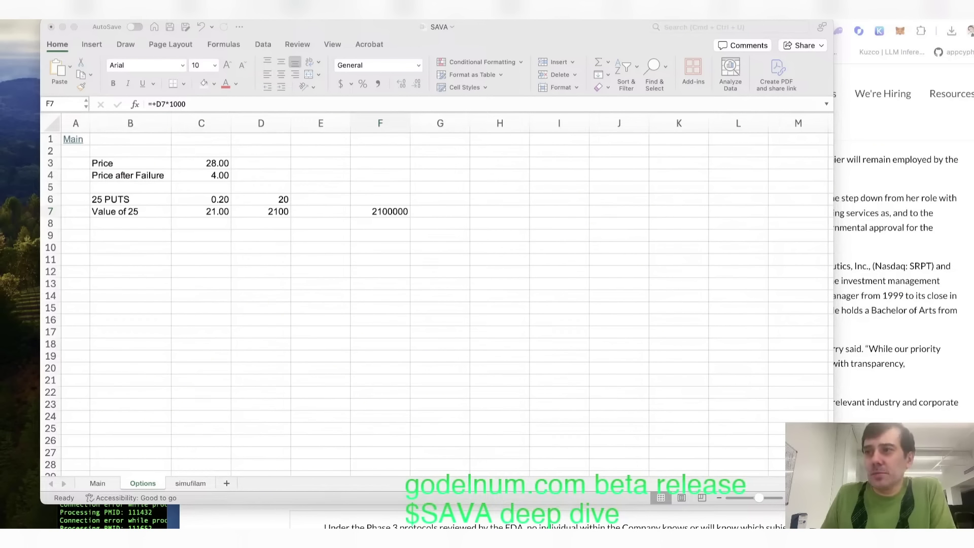
{"action": "key", "text": "super+Tab"}
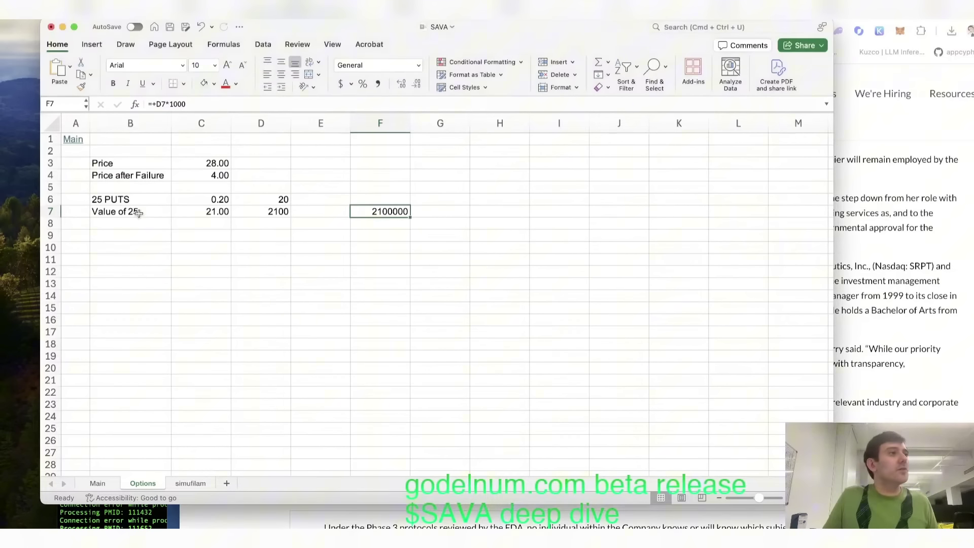
{"action": "left_click_drag", "start_coordinate": [129, 202], "coordinate": [134, 212]}
{"action": "key", "text": "Down"}
{"action": "key", "text": "Down"}
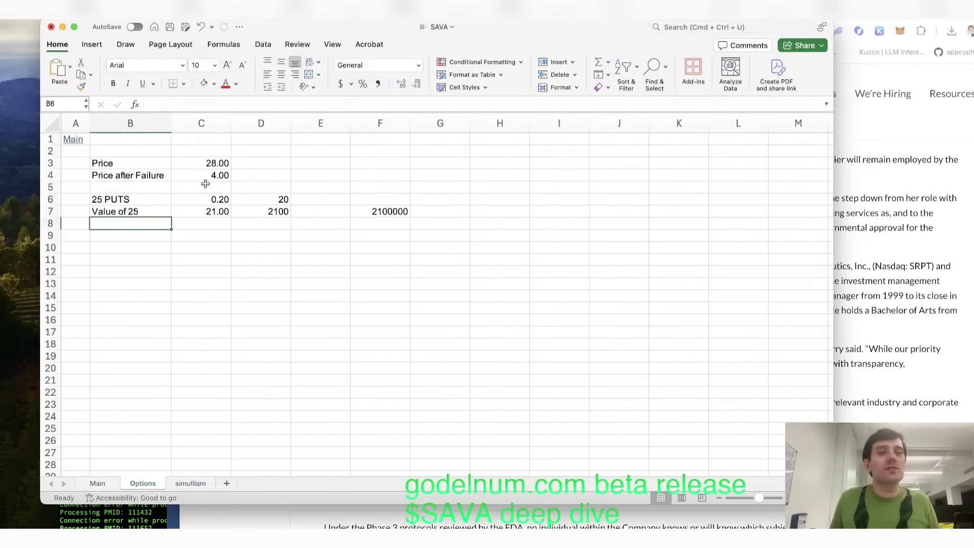
{"action": "type", "text": "9/6/24"}
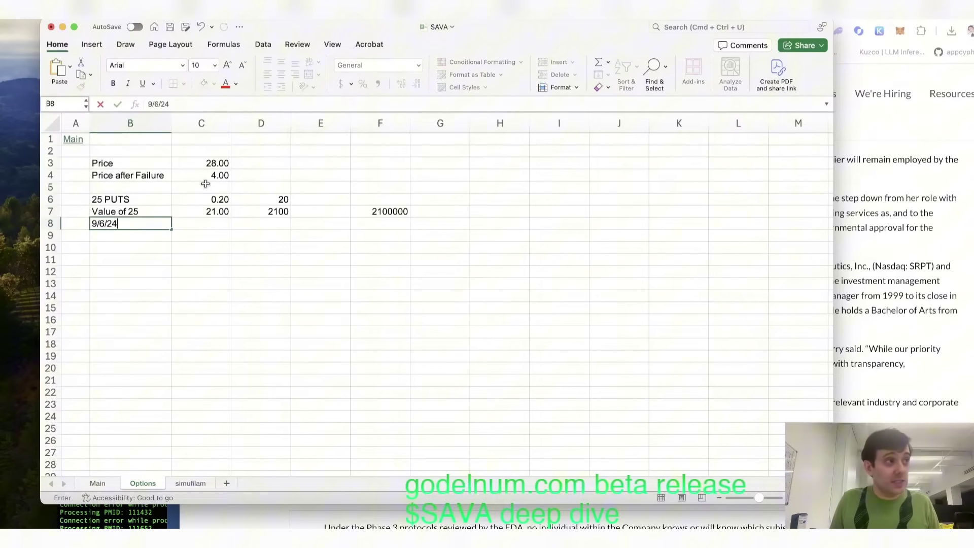
{"action": "key", "text": "Tab"}
{"action": "key", "text": "super+s"}
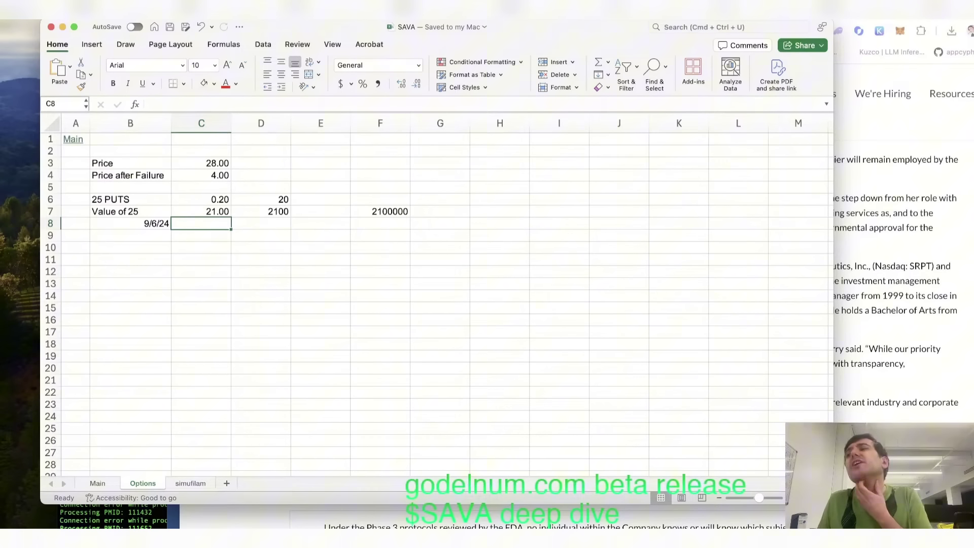
Step: Enter 0.75 in C8 beside the date and 21 in C9 below it
{"action": "type", "text": "0.75"}
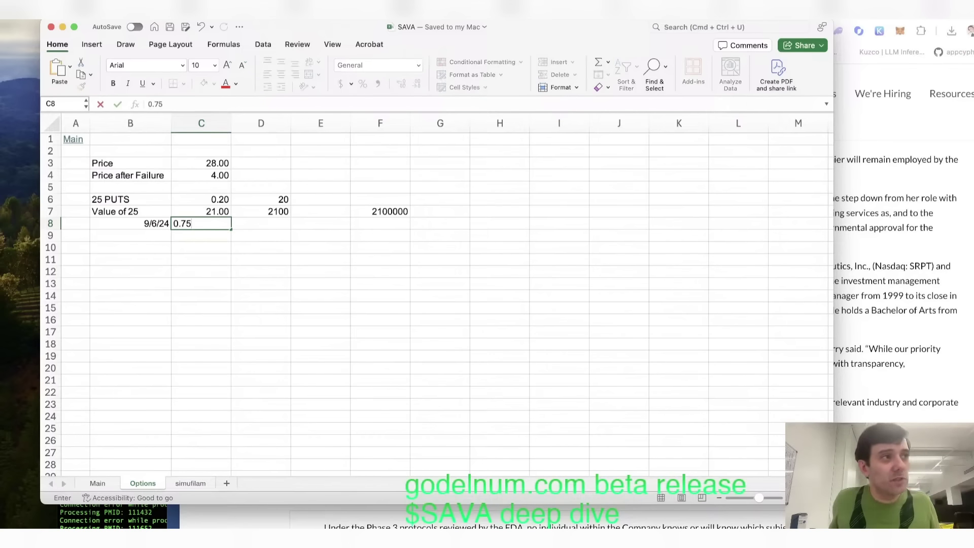
{"action": "key", "text": "Tab"}
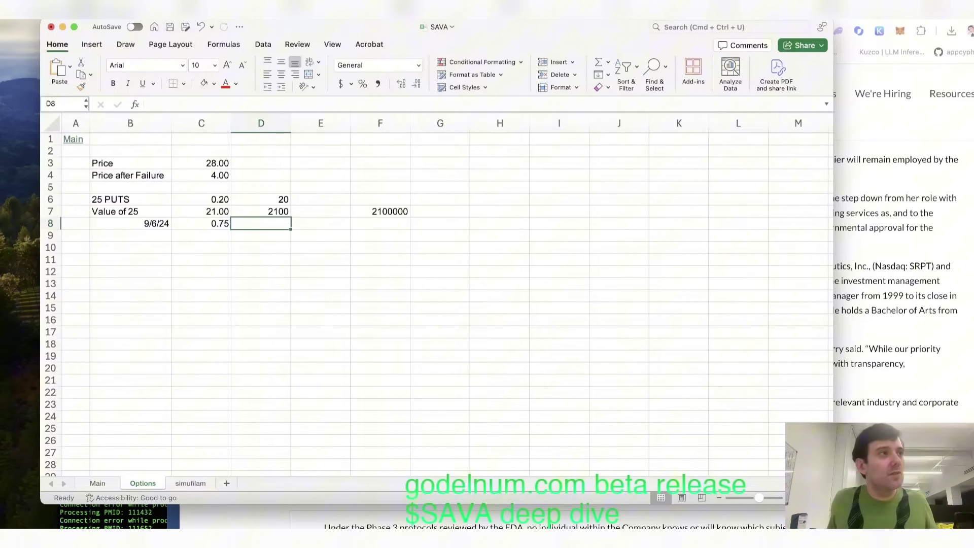
{"action": "key", "text": "Return"}
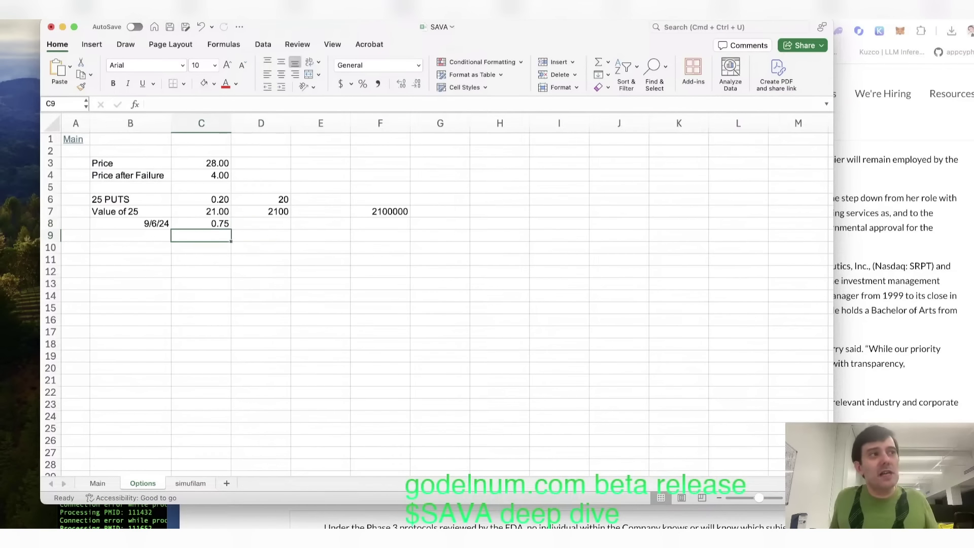
{"action": "type", "text": "21"}
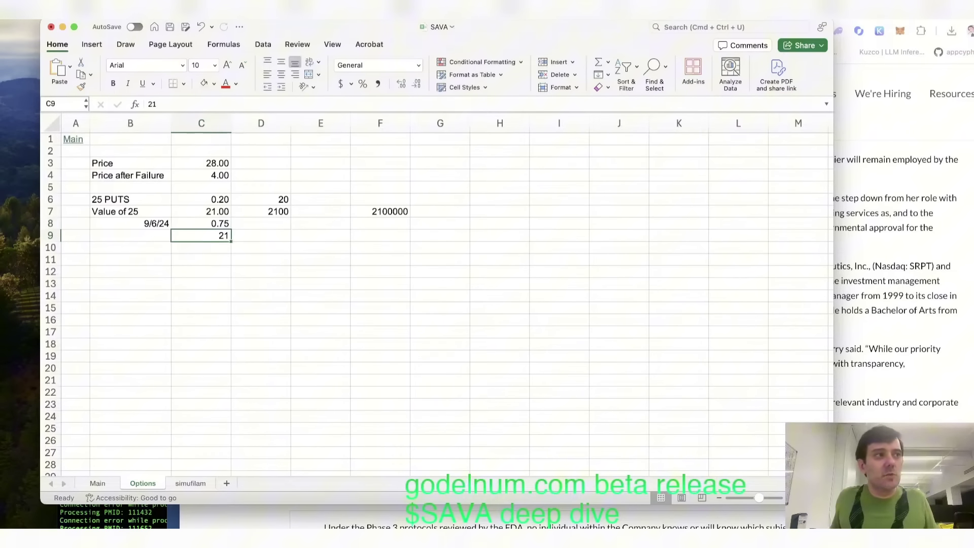
{"action": "key", "text": "ctrl+Return"}
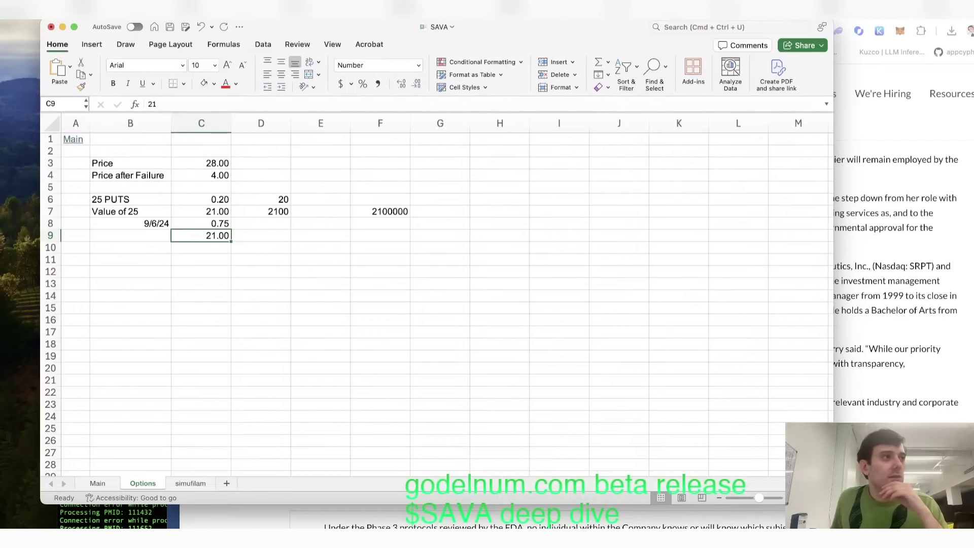
Step: Extend the date in B8 into the label "9/6/2024 25 PUTS"
{"action": "left_click", "coordinate": [130, 223]}
{"action": "key", "text": "F2"}
{"action": "type", "text": "15"}
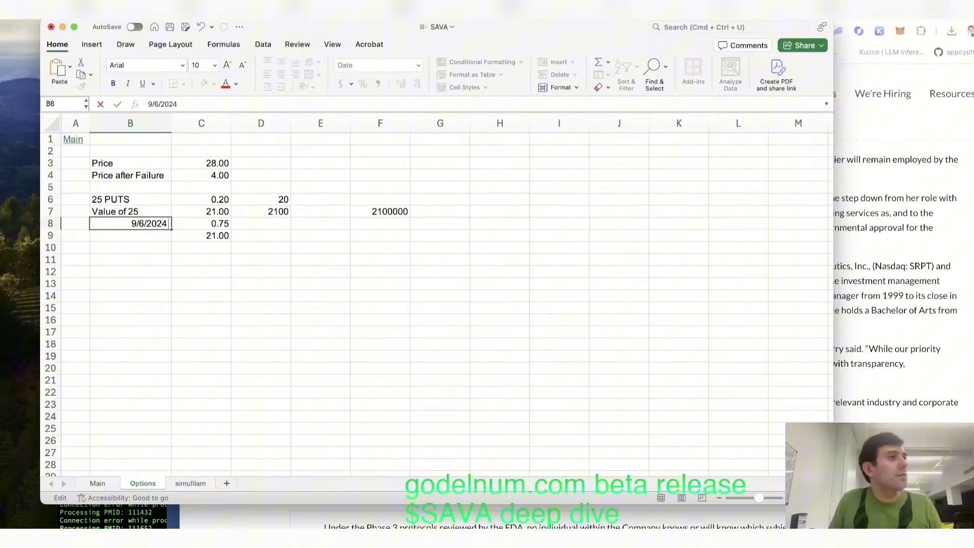
{"action": "key", "text": "BackSpace"}
{"action": "key", "text": "BackSpace"}
{"action": "type", "text": "25 PUTS"}
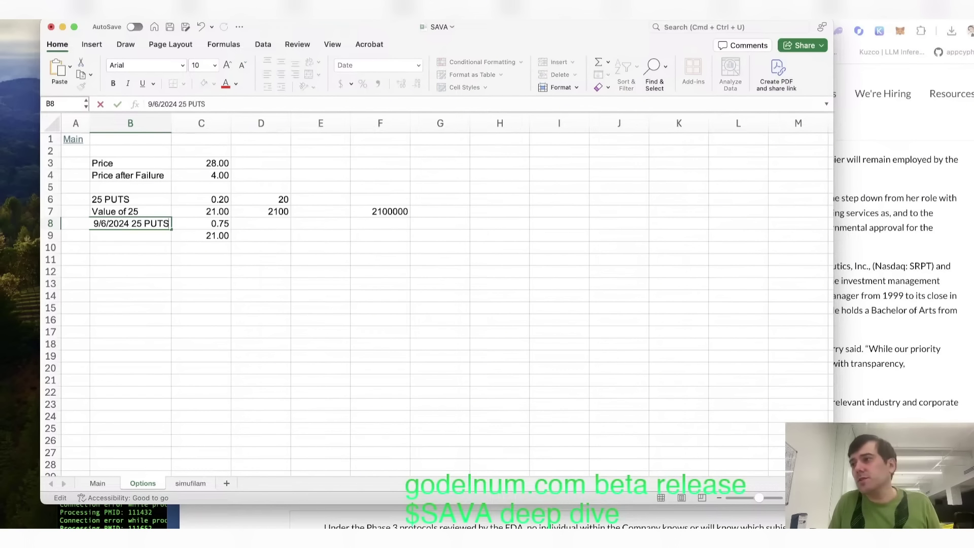
{"action": "key", "text": "Return"}
Step: Label B9 "9/6/2024 20 PUTS" and set its price in C9 to 0.1
{"action": "type", "text": "9/6/2024"}
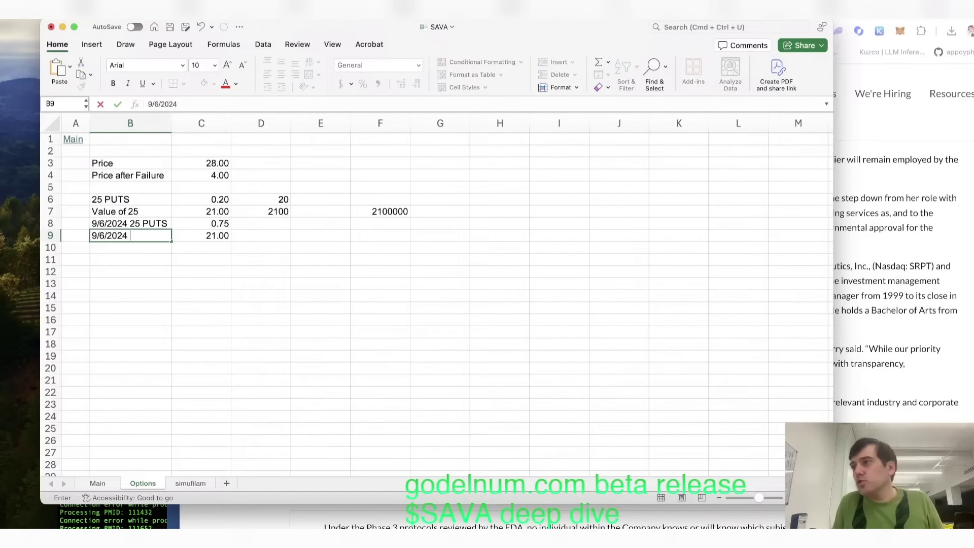
{"action": "type", "text": " 20 PUTS"}
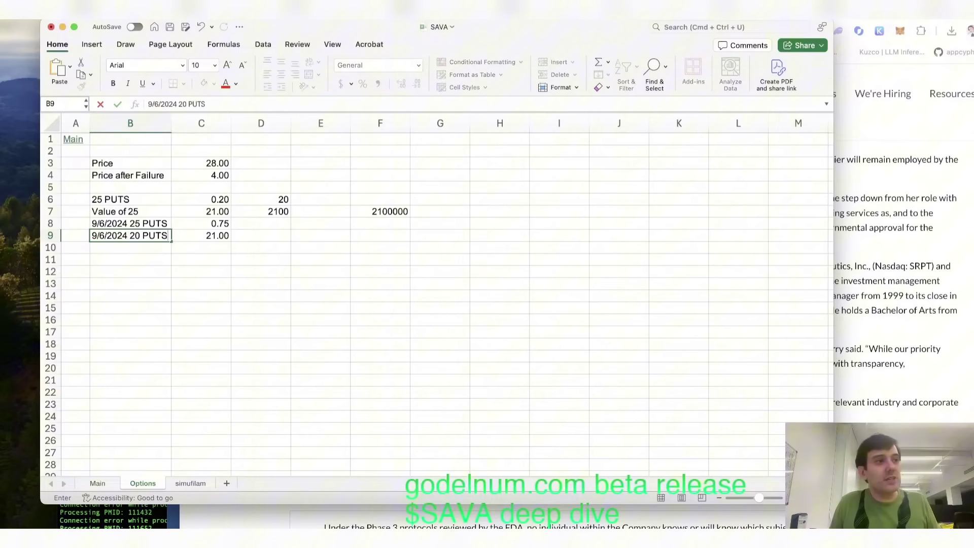
{"action": "key", "text": "Tab"}
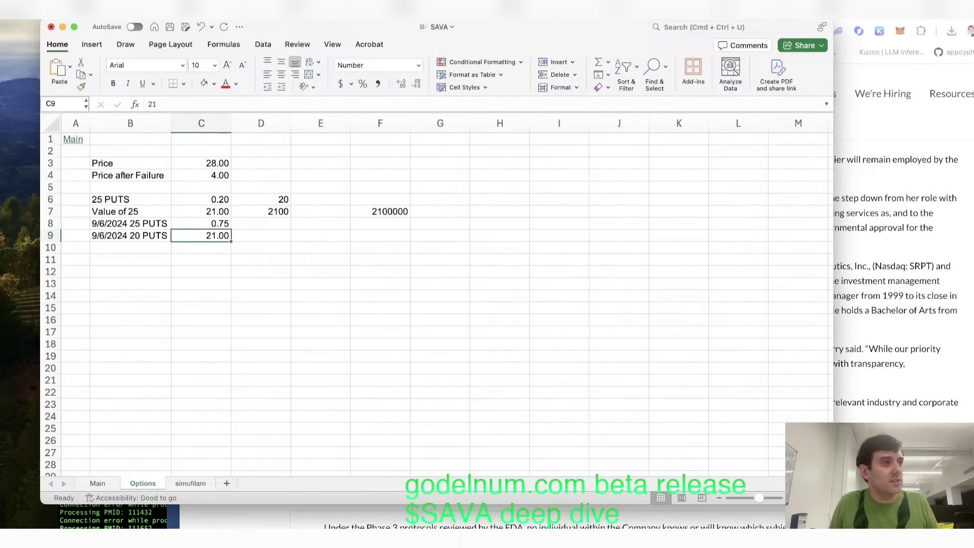
{"action": "type", "text": "0.1"}
{"action": "key", "text": "Return"}
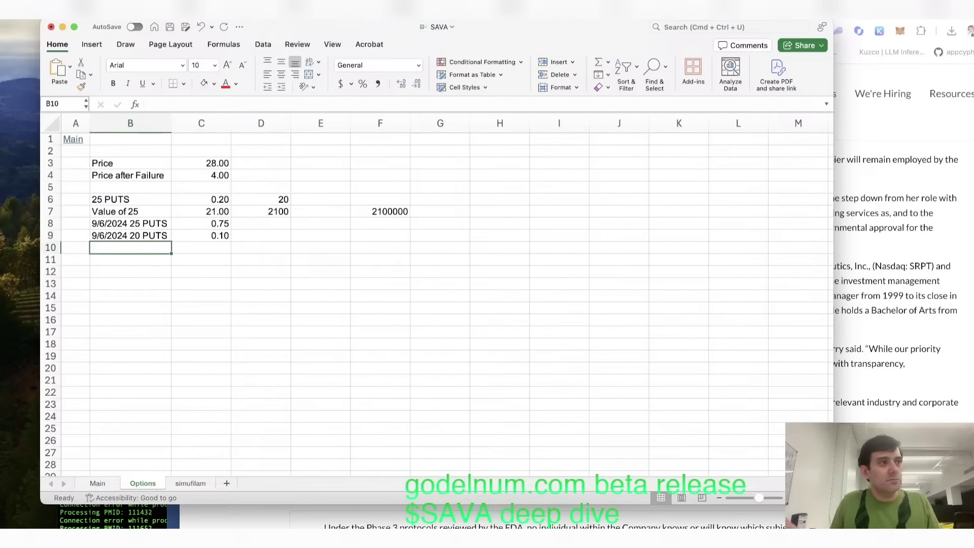
Step: Note the payoff of the 20-strike puts in D9 as the text "--> 16"
{"action": "left_click", "coordinate": [201, 235]}
{"action": "key", "text": "Tab"}
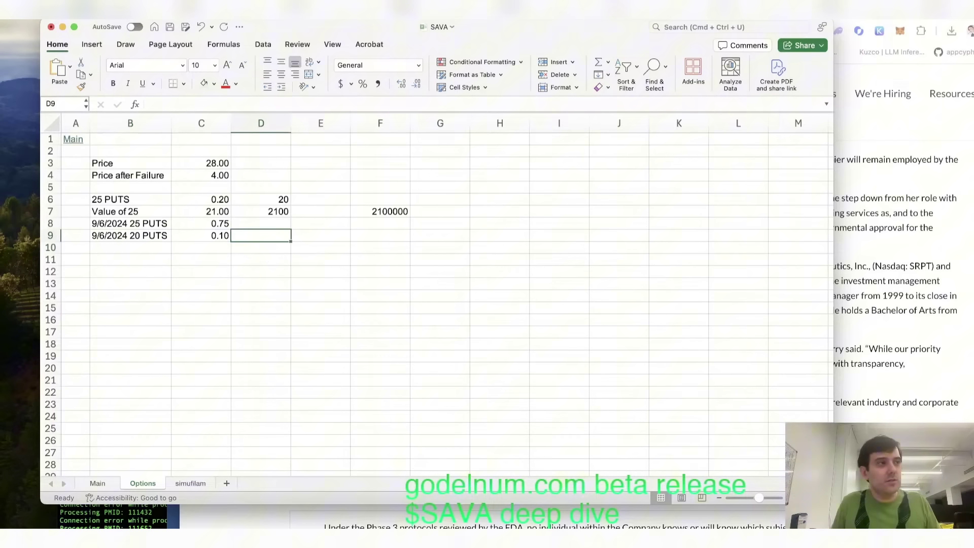
{"action": "type", "text": "--> "}
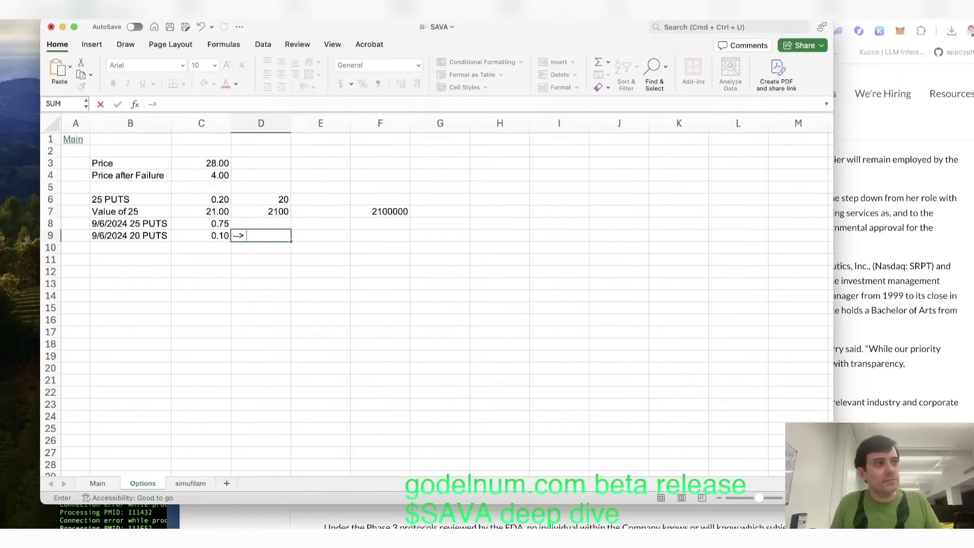
{"action": "type", "text": "$16"}
{"action": "key", "text": "Return"}
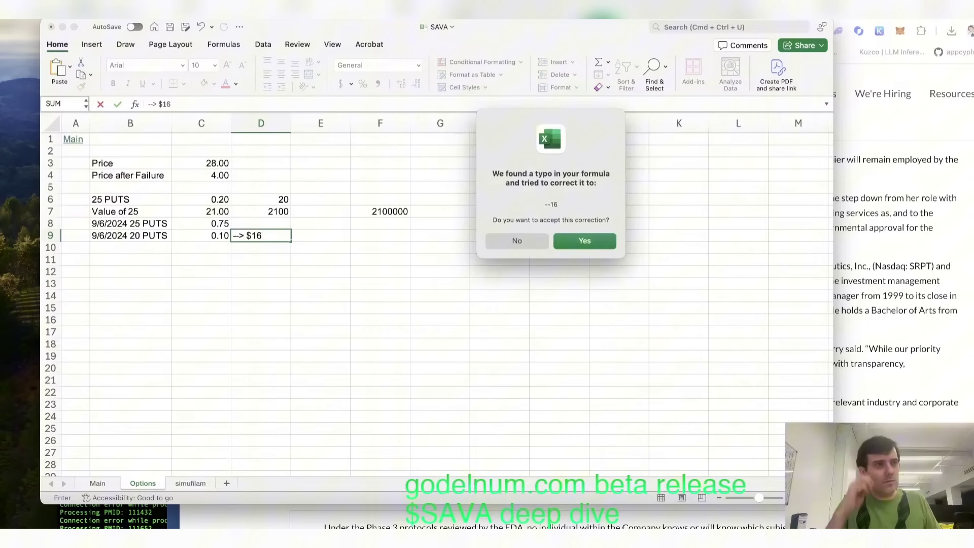
{"action": "key", "text": "Return"}
{"action": "key", "text": "Down"}
{"action": "double_click", "coordinate": [234, 235]}
{"action": "type", "text": "'="}
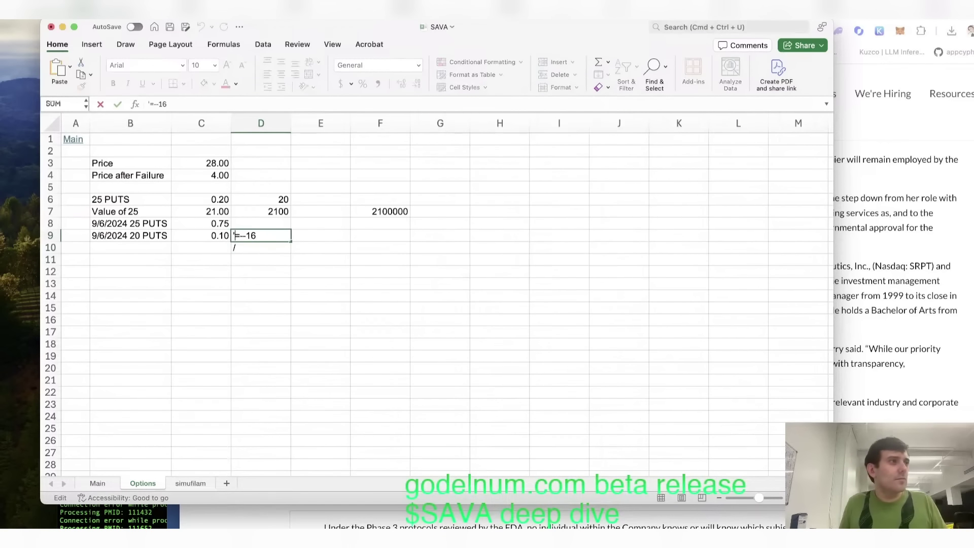
{"action": "key", "text": "Delete"}
{"action": "type", "text": ">"}
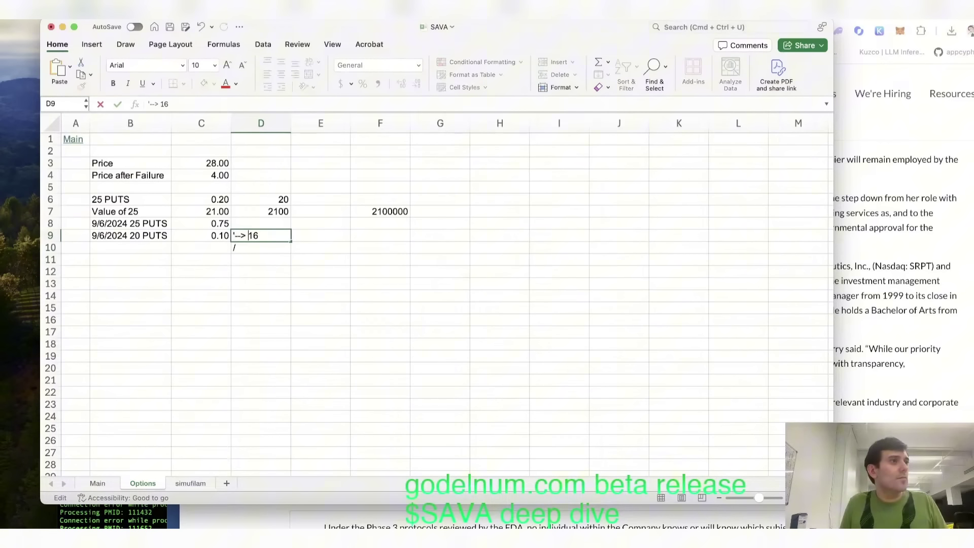
{"action": "key", "text": "Return"}
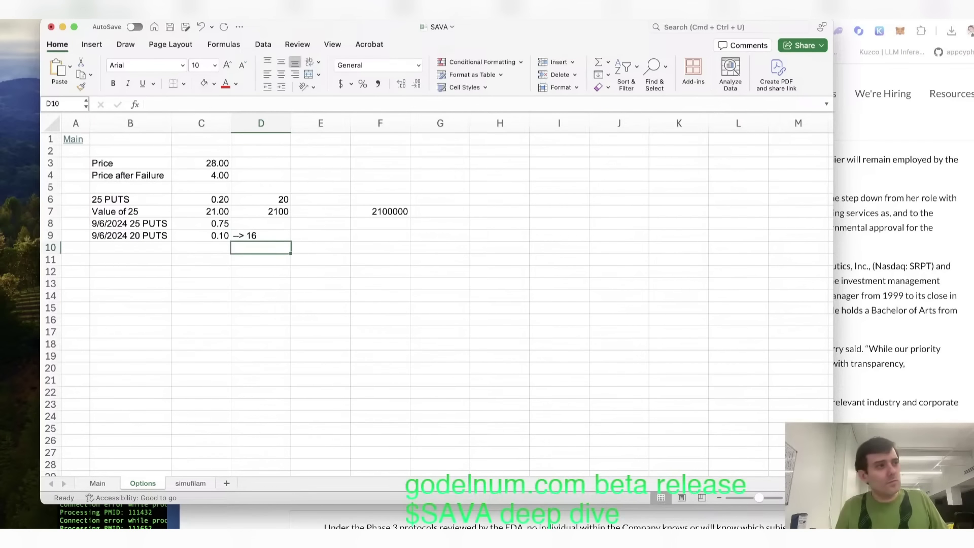
Step: Note the payoff of the 9/6/2024 25-strike puts in D8 as the text "--> 21"
{"action": "key", "text": "Up"}
{"action": "key", "text": "Up"}
{"action": "type", "text": "'--> "}
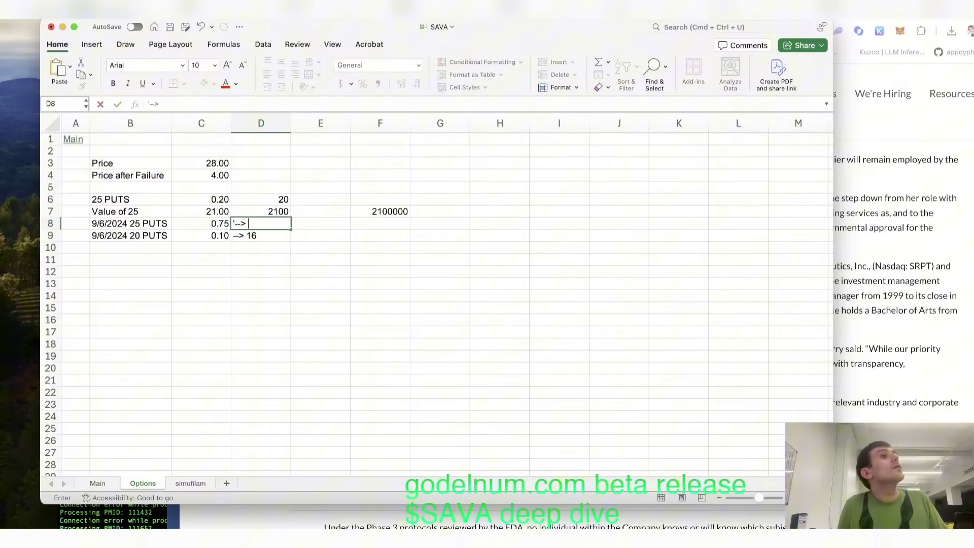
{"action": "type", "text": "21"}
{"action": "key", "text": "Return"}
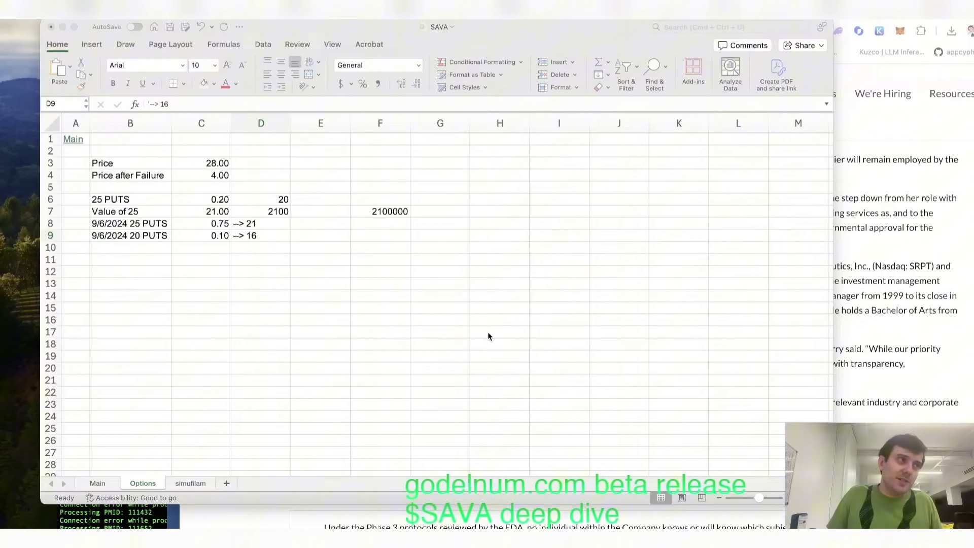
Step: Add a "12/20/24 25 PUTS" row in B10 with a price of 11.00 in C10
{"action": "left_click", "coordinate": [163, 248]}
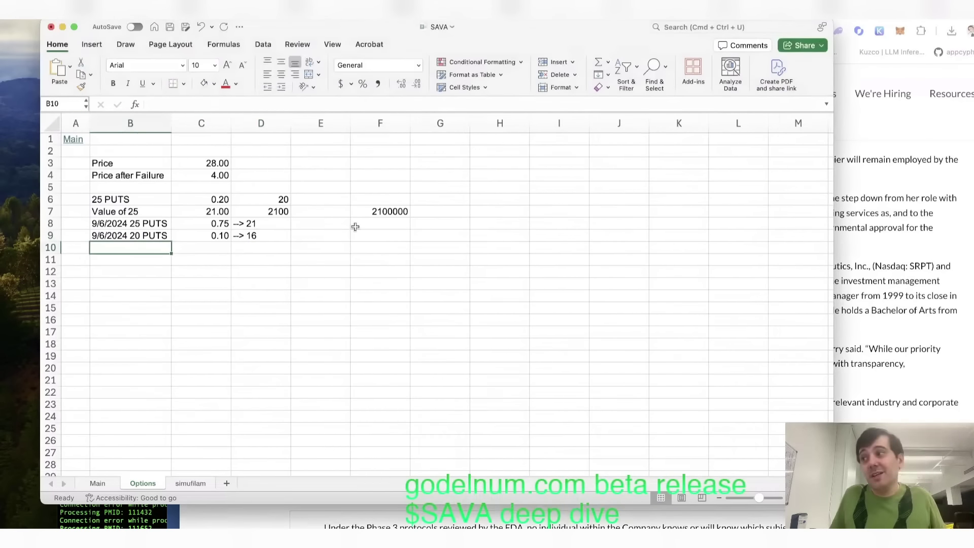
{"action": "type", "text": "12/"}
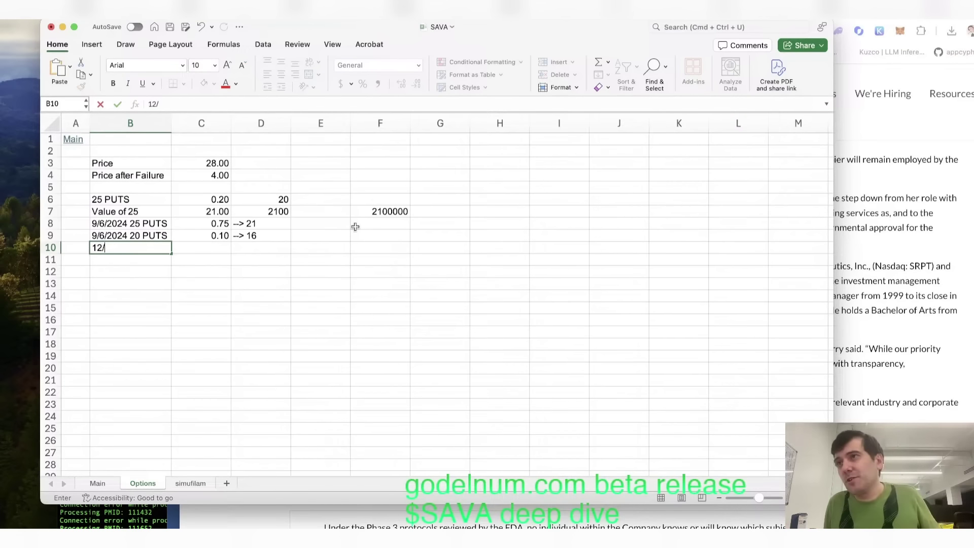
{"action": "type", "text": "20/"}
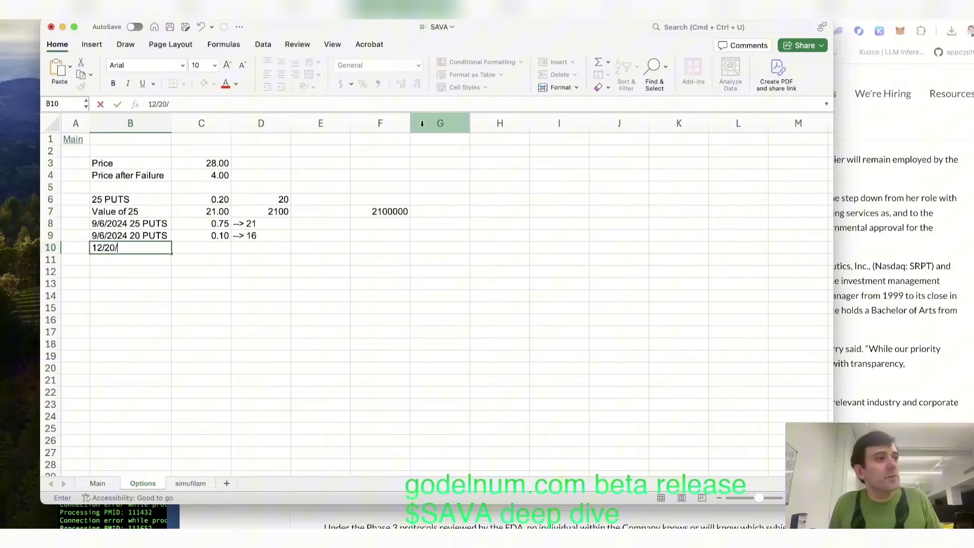
{"action": "type", "text": "24 25 "}
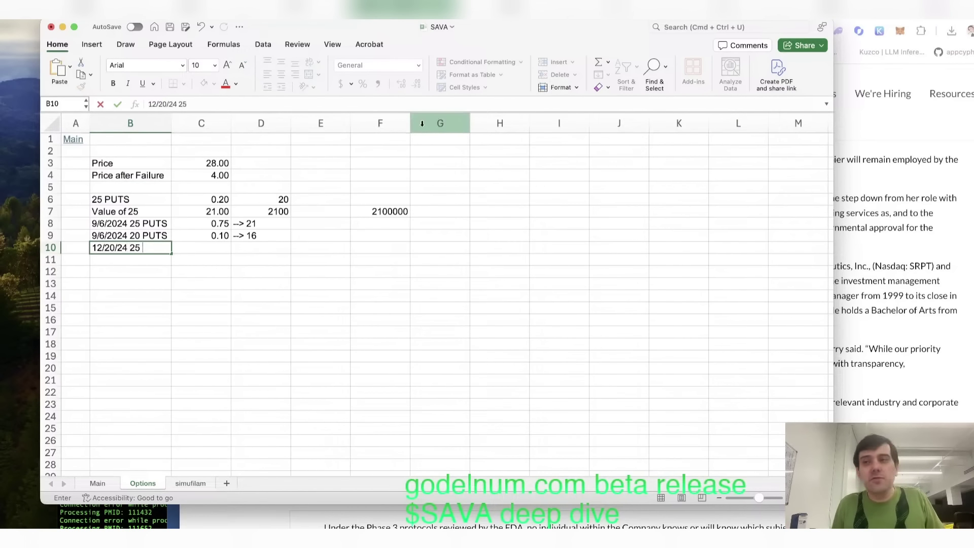
{"action": "type", "text": "PUTS"}
{"action": "key", "text": "Tab"}
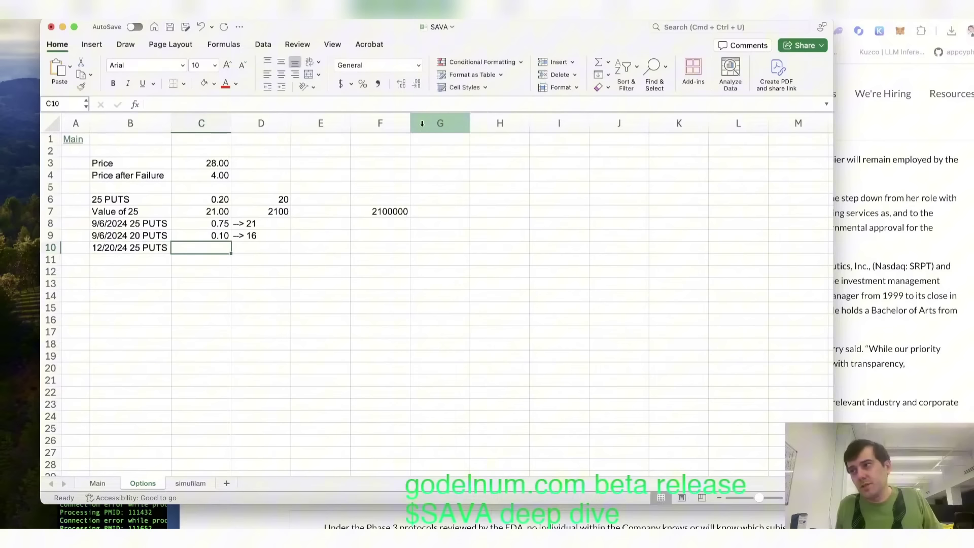
{"action": "type", "text": "11.00"}
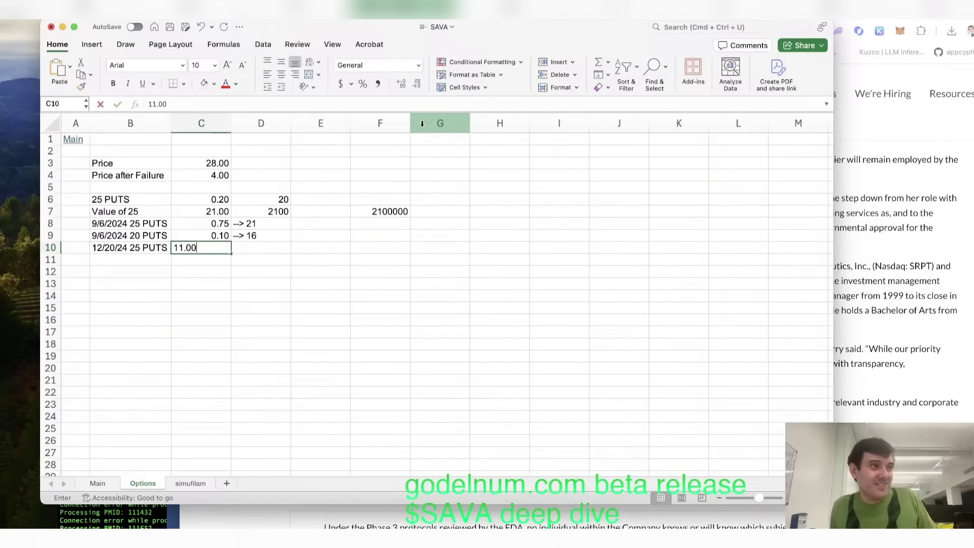
{"action": "key", "text": "ctrl+Return"}
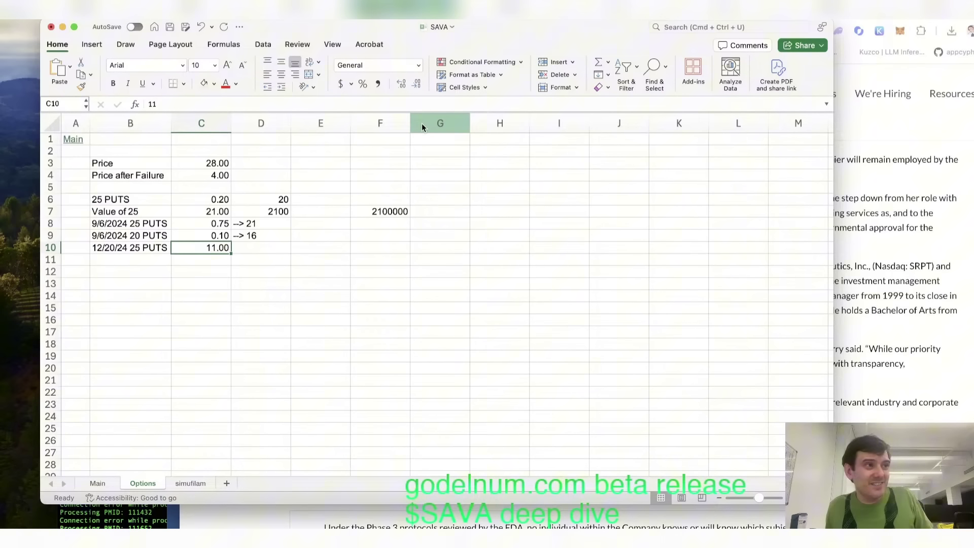
Step: Note the payoff of the 12/20/24 puts in D10 as the text "--> 21"
{"action": "key", "text": "Tab"}
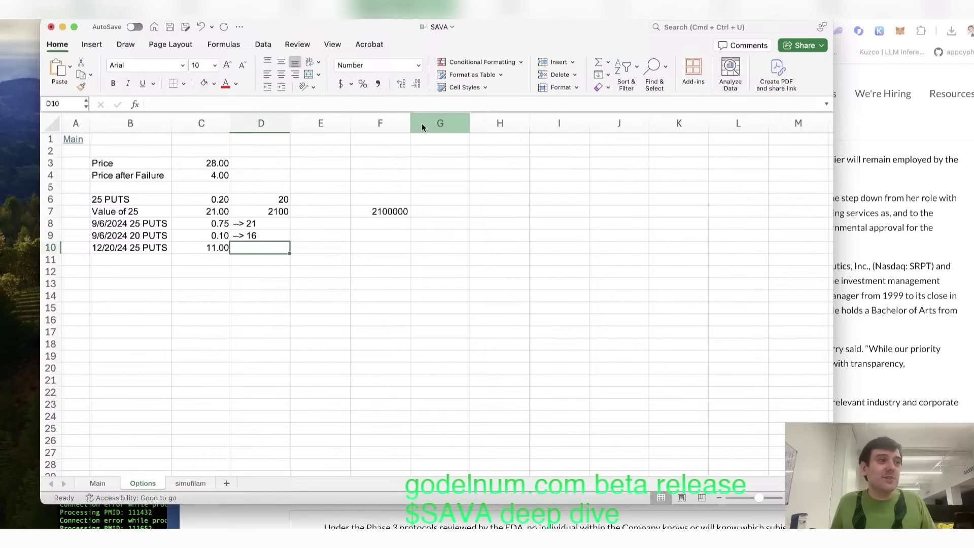
{"action": "type", "text": "--> 21"}
{"action": "key", "text": "Return"}
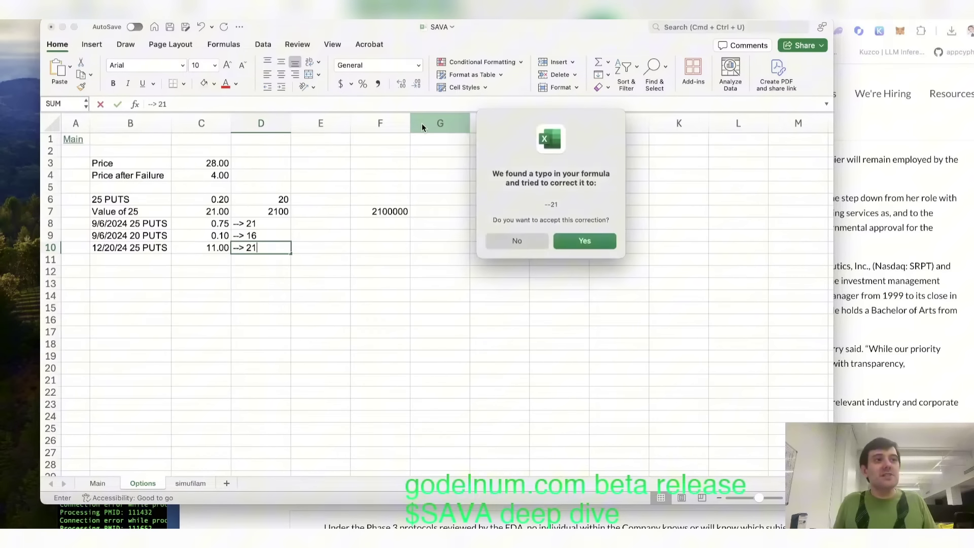
{"action": "key", "text": "Return"}
{"action": "key", "text": "Up"}
{"action": "type", "text": "'"}
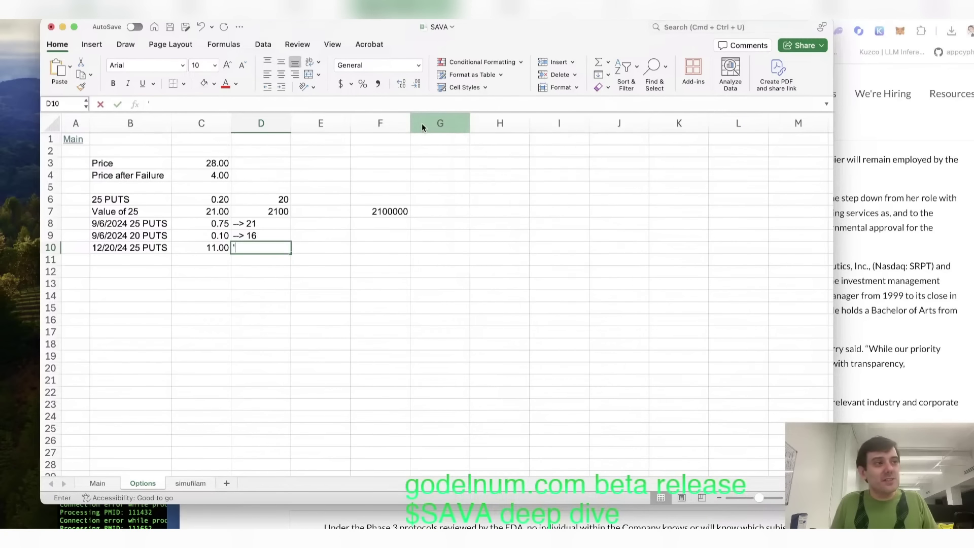
{"action": "type", "text": "--> 21"}
{"action": "key", "text": "Return"}
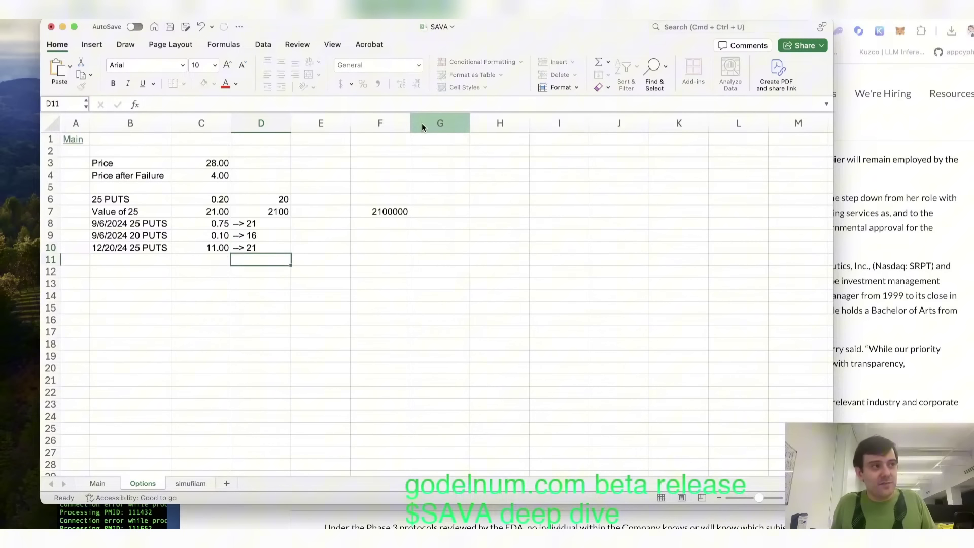
Step: Save the workbook, and add a "12/20/24 20 PUTS" row in B11 with a number-formatted price of 8.50 in C11
{"action": "key", "text": "super+s"}
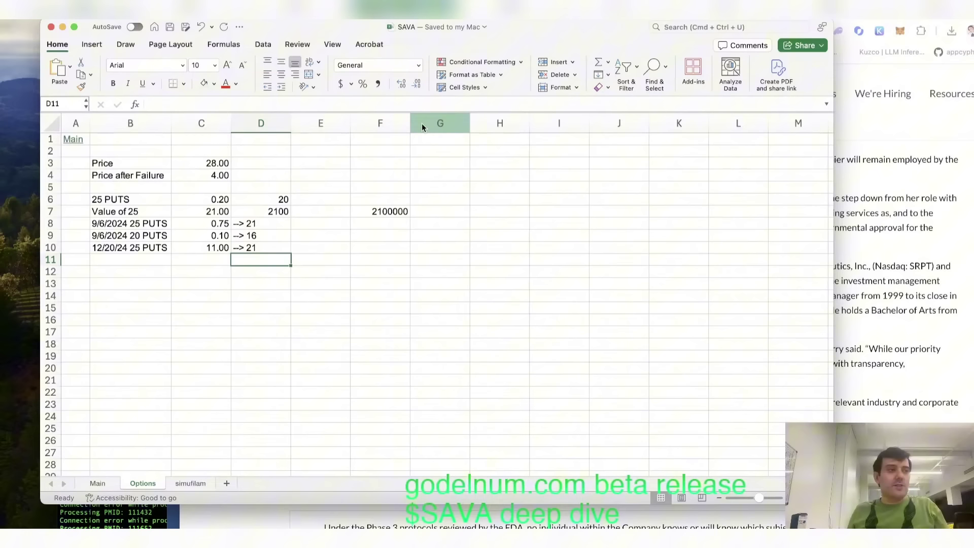
{"action": "key", "text": "Left"}
{"action": "key", "text": "Left"}
{"action": "type", "text": "12/20/24 20"}
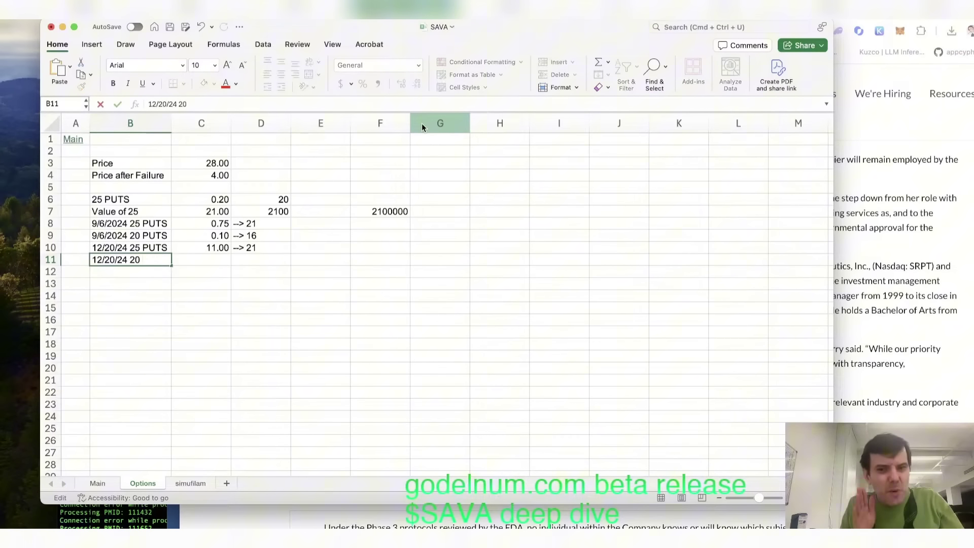
{"action": "type", "text": " PUTS"}
{"action": "key", "text": "Tab"}
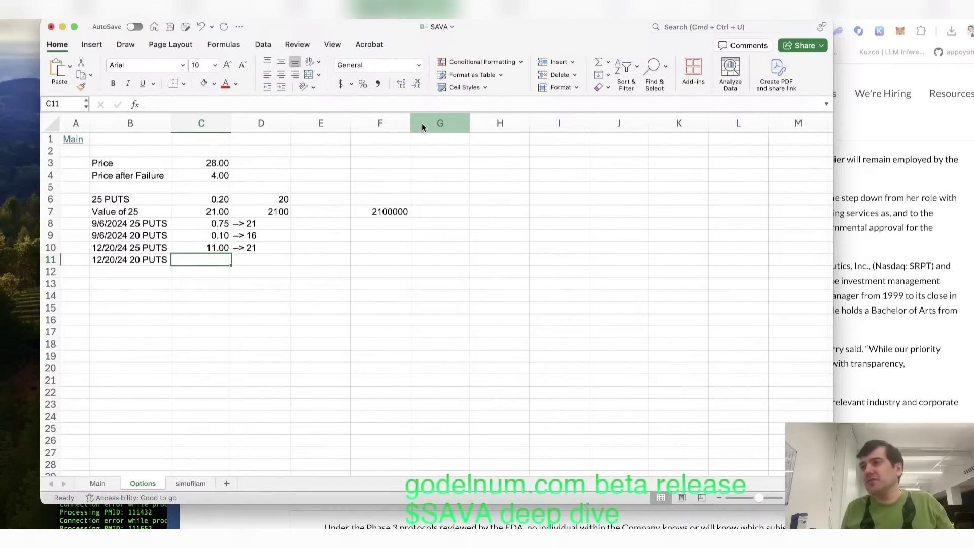
{"action": "type", "text": "8.5"}
{"action": "key", "text": "Tab"}
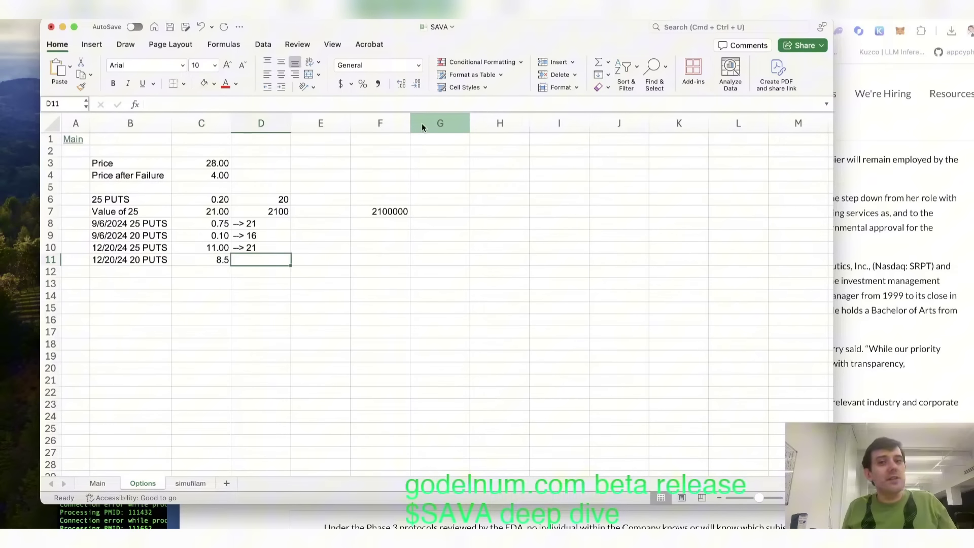
{"action": "key", "text": "shift+Tab"}
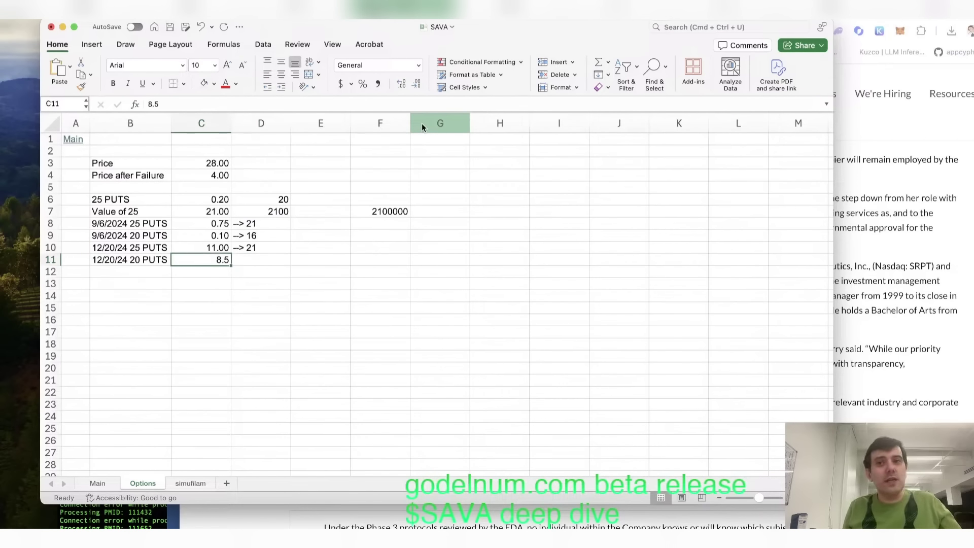
{"action": "key", "text": "ctrl+shift+1"}
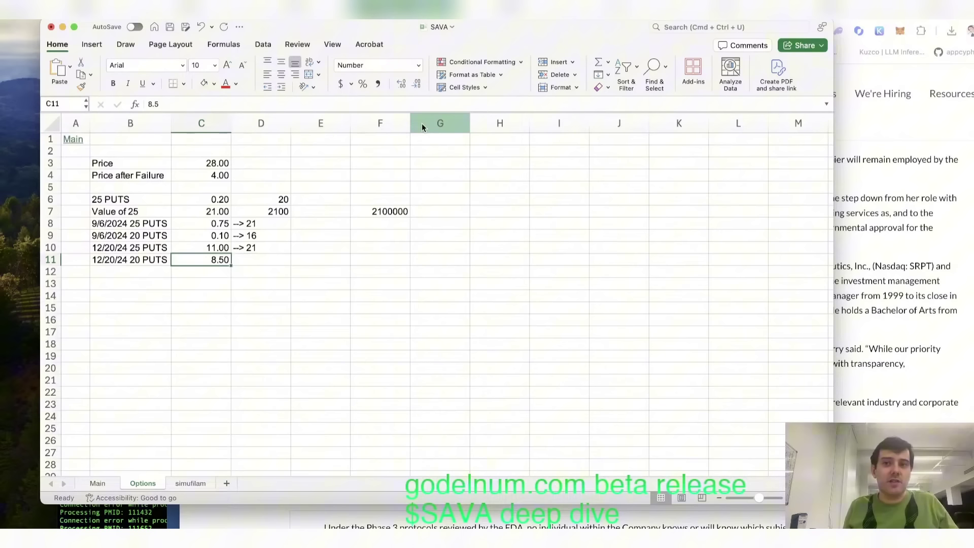
Step: Note the payoff of the 12/20/24 20-strike puts in D11 as the text "--> 16"
{"action": "key", "text": "Tab"}
{"action": "type", "text": "'--> "}
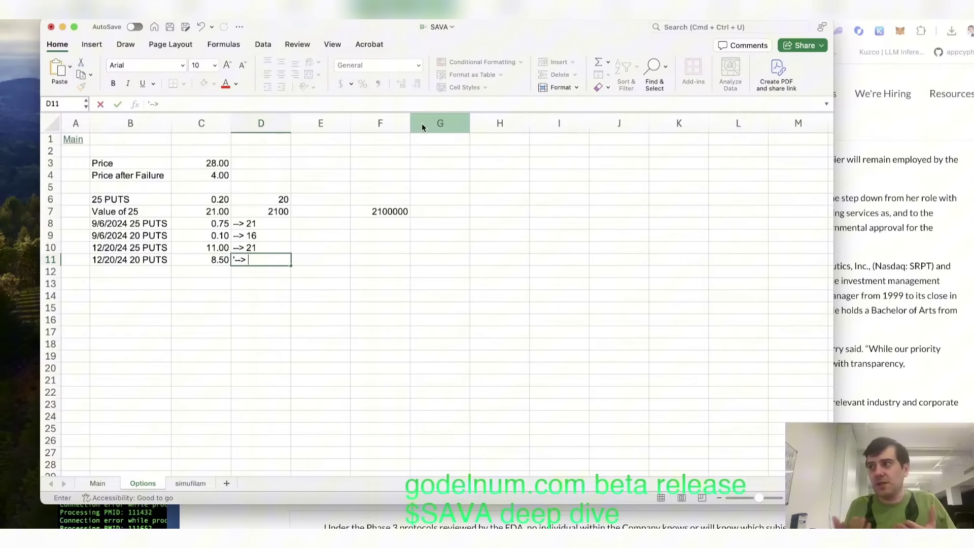
{"action": "type", "text": "16"}
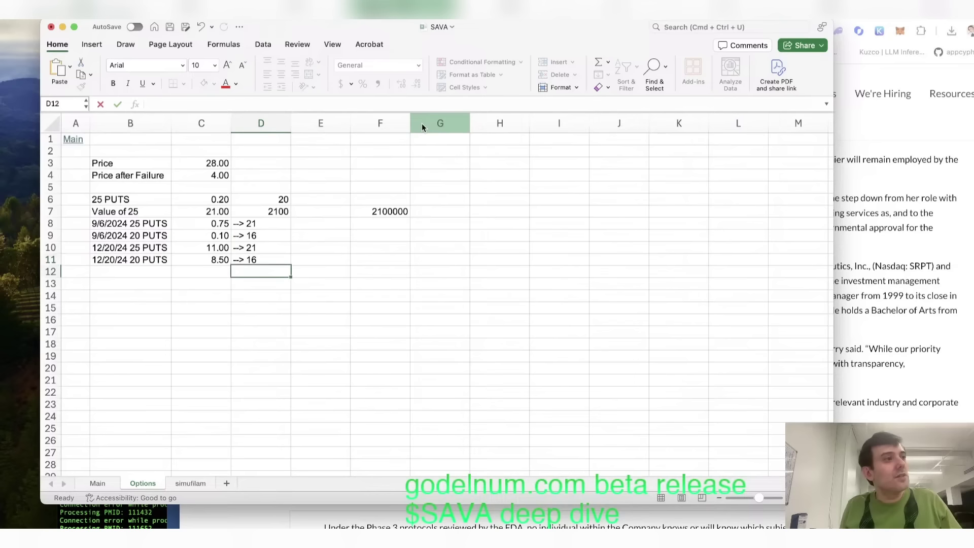
{"action": "key", "text": "ctrl+Return"}
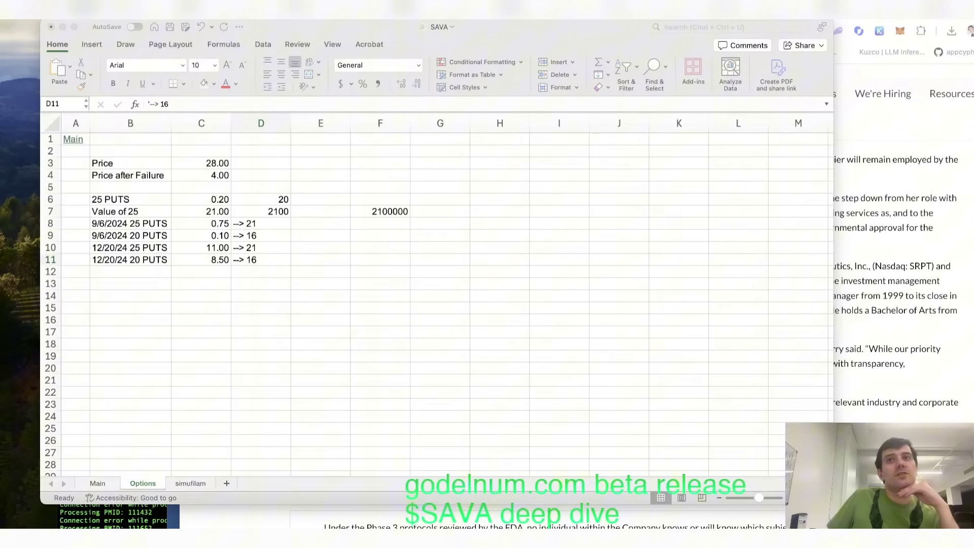
Step: Switch to the Chrome browser and open cassavafraud.com in a new tab to view its Cassava Sciences articles
{"action": "left_click", "coordinate": [945, 111]}
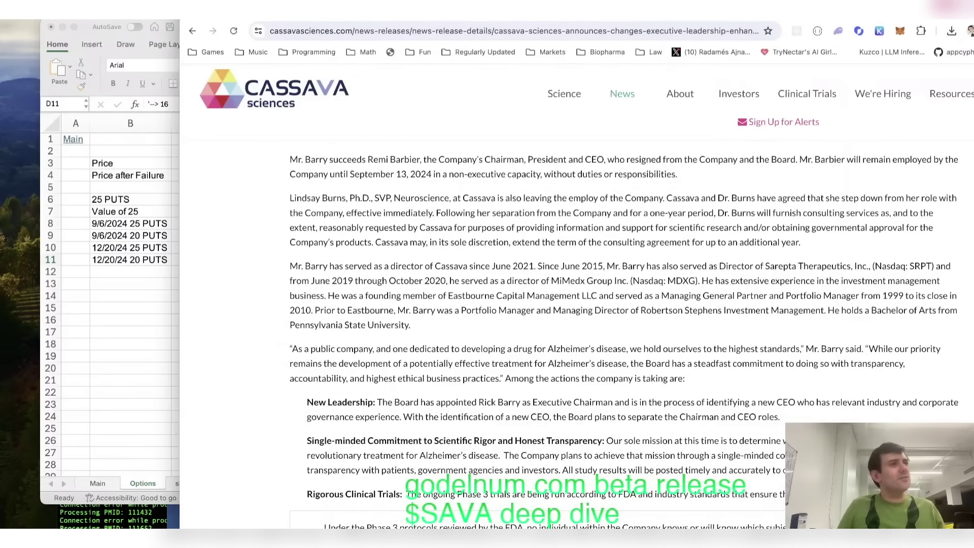
{"action": "key", "text": "super+t"}
{"action": "type", "text": "c"}
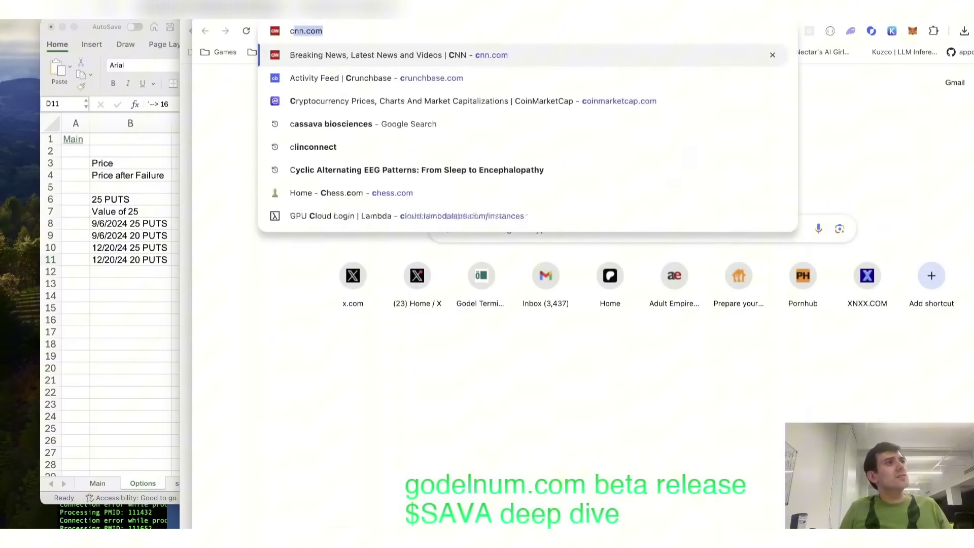
{"action": "type", "text": "assavafraud"}
{"action": "key", "text": "Return"}
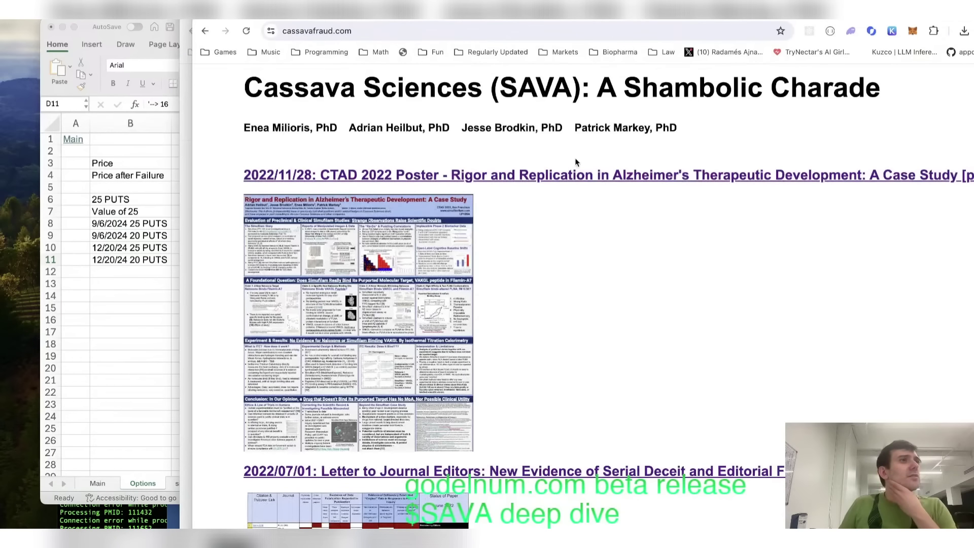
{"action": "left_click_drag", "start_coordinate": [553, 126], "coordinate": [451, 157]}
{"action": "left_click", "coordinate": [491, 139]}
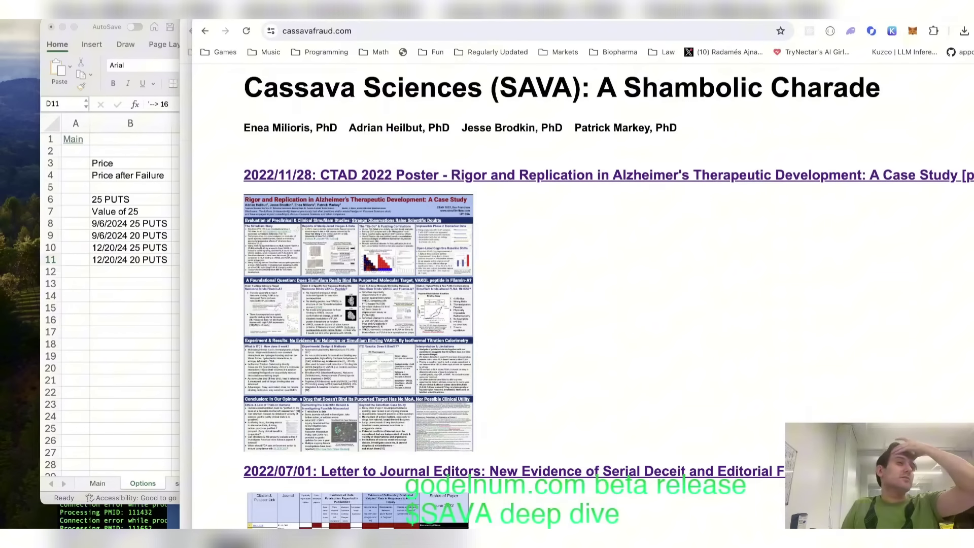
Step: Return to the Cassava Sciences press release of Jul 17, 2024 and read through its executive leadership and governance changes
{"action": "key", "text": "super+grave"}
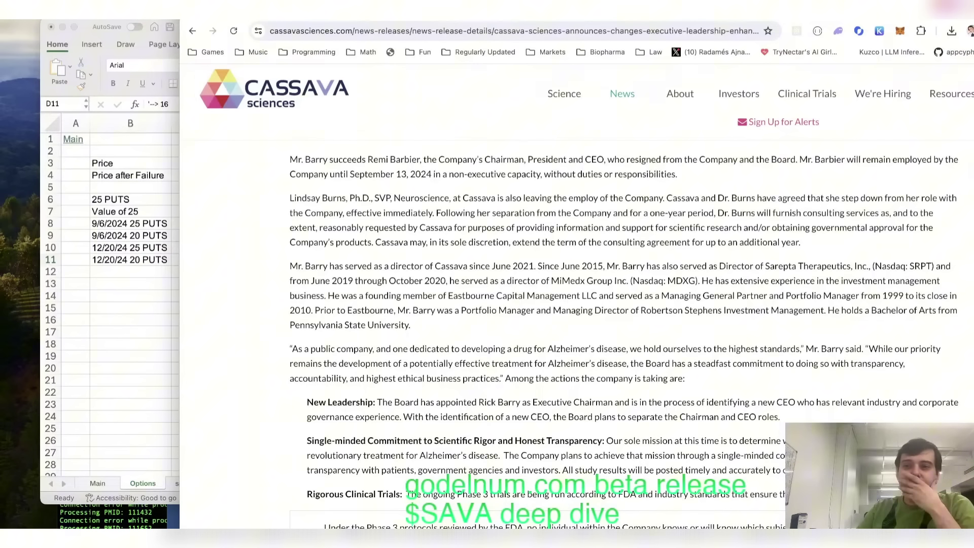
{"action": "key", "text": "super+Tab"}
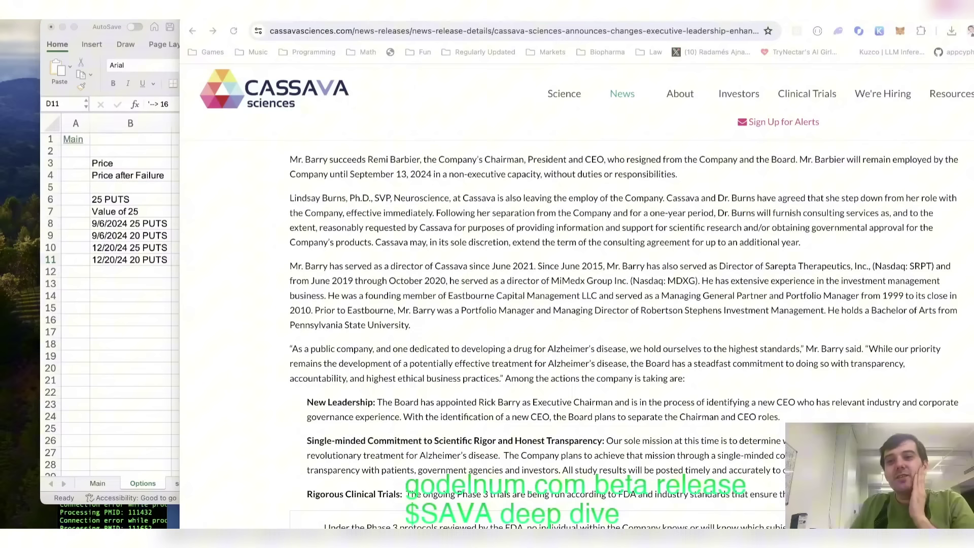
{"action": "left_click", "coordinate": [639, 362]}
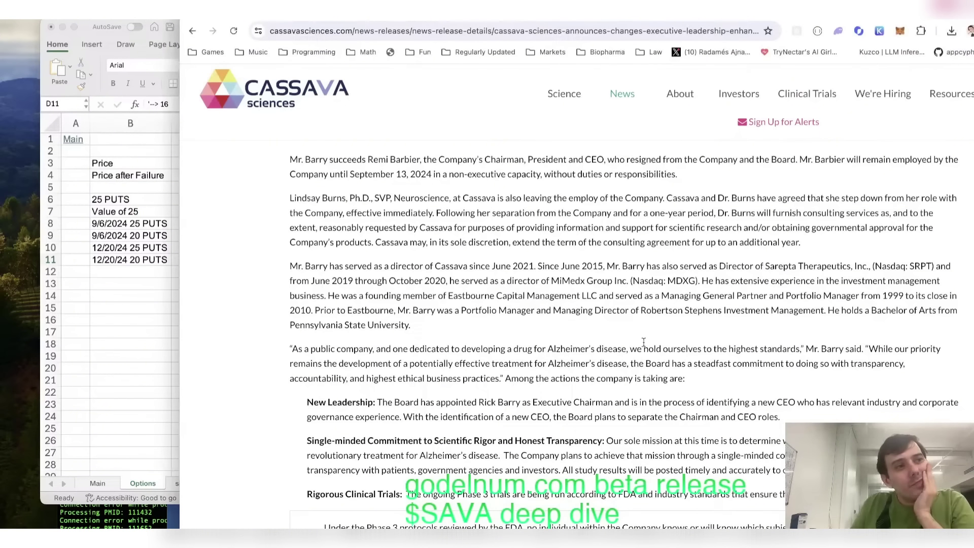
{"action": "left_click_drag", "start_coordinate": [617, 324], "coordinate": [603, 249]}
{"action": "left_click", "coordinate": [604, 252]}
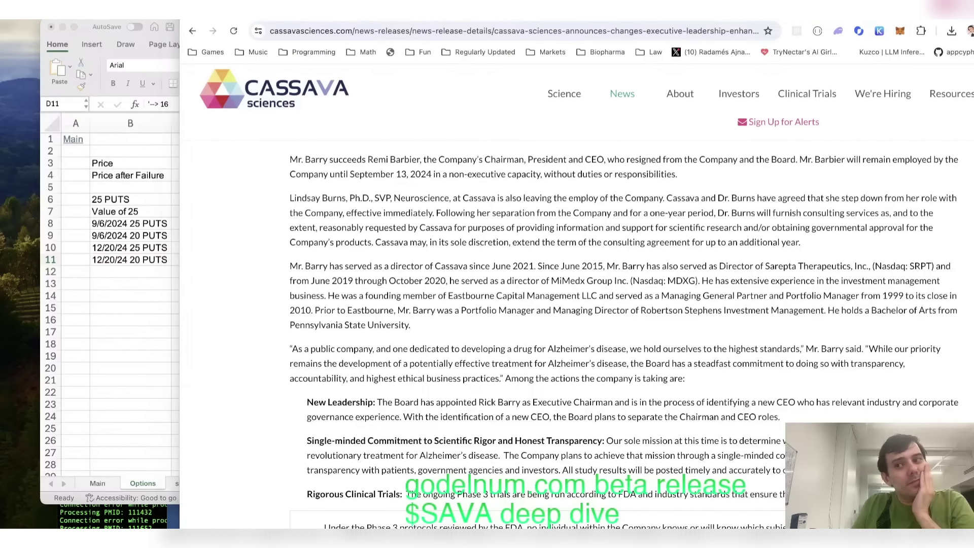
{"action": "key", "text": "super+Tab"}
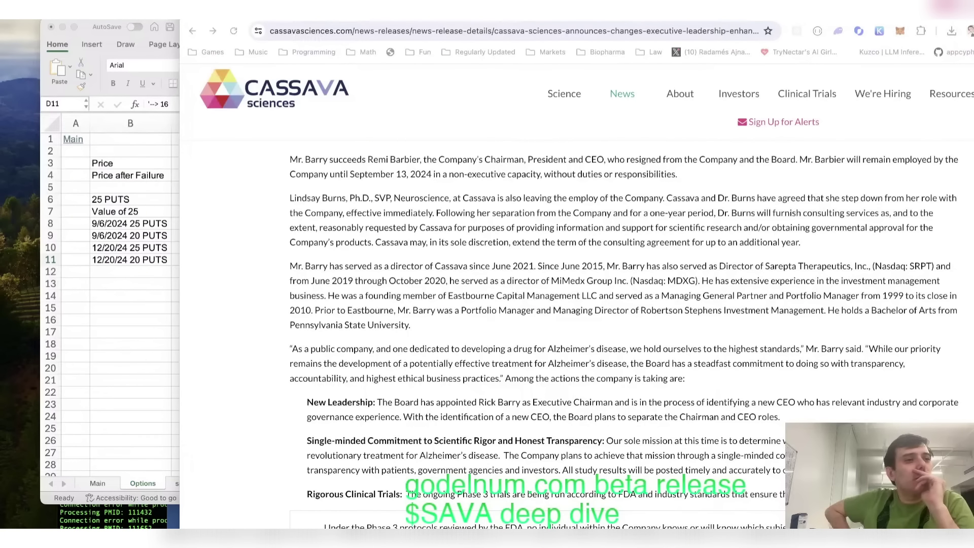
{"action": "scroll", "coordinate": [671, 337], "scroll_direction": "down", "scroll_amount": 6}
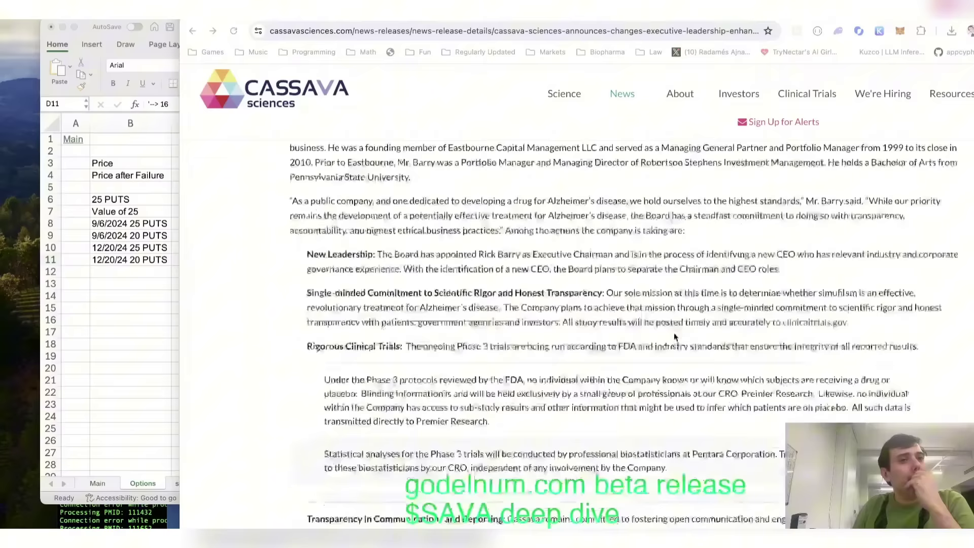
{"action": "scroll", "coordinate": [639, 396], "scroll_direction": "down", "scroll_amount": 5}
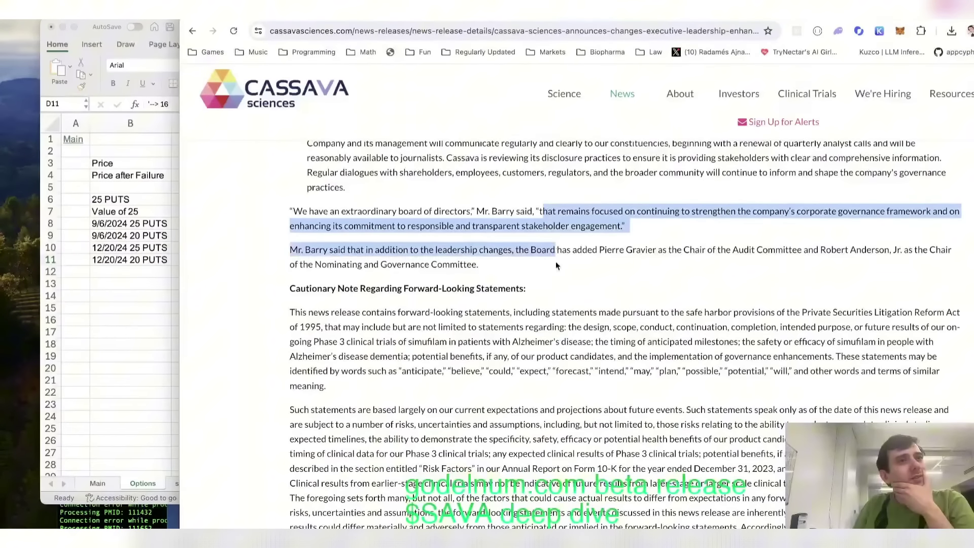
{"action": "left_click", "coordinate": [556, 266]}
{"action": "scroll", "coordinate": [556, 287], "scroll_direction": "down", "scroll_amount": 15}
{"action": "scroll", "coordinate": [578, 320], "scroll_direction": "up", "scroll_amount": 20}
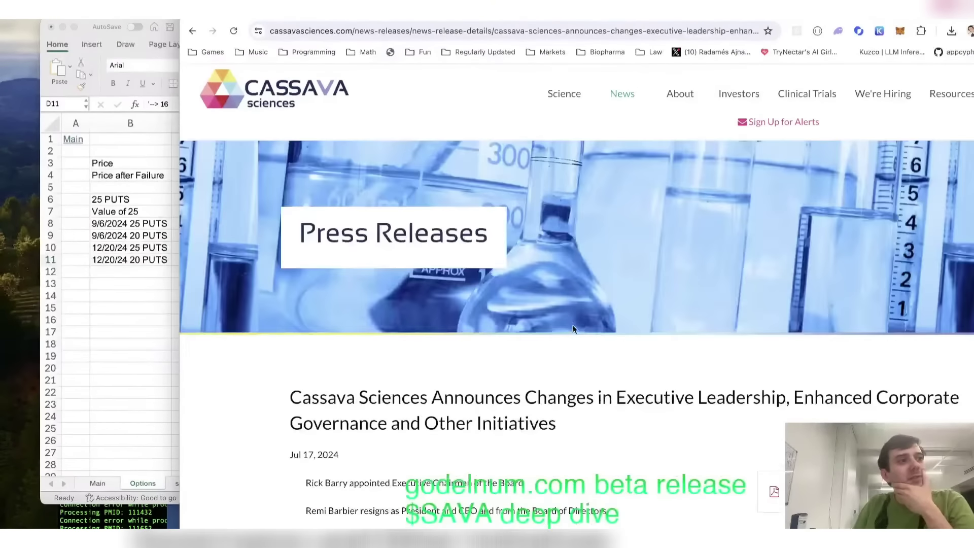
{"action": "scroll", "coordinate": [571, 322], "scroll_direction": "down", "scroll_amount": 5}
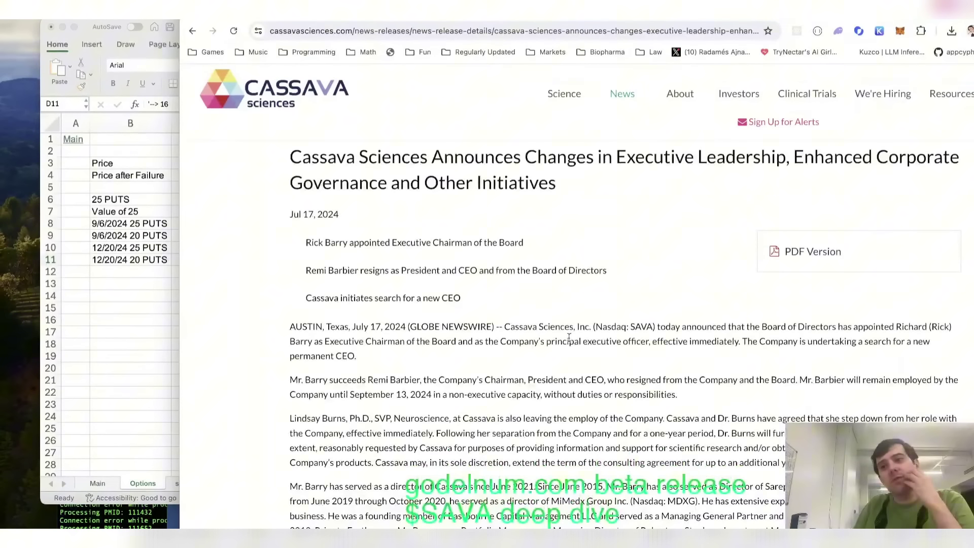
{"action": "scroll", "coordinate": [570, 336], "scroll_direction": "down", "scroll_amount": 3}
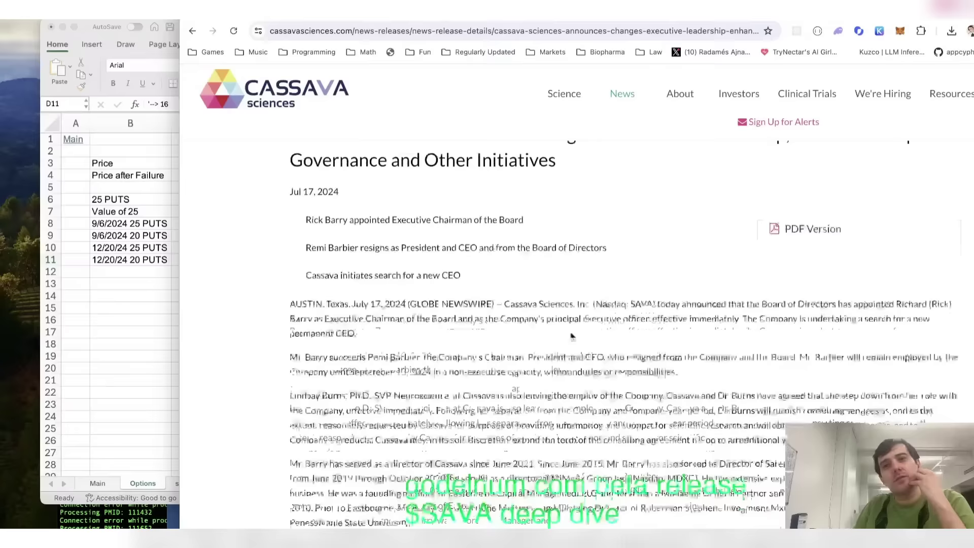
{"action": "scroll", "coordinate": [571, 337], "scroll_direction": "up", "scroll_amount": 3}
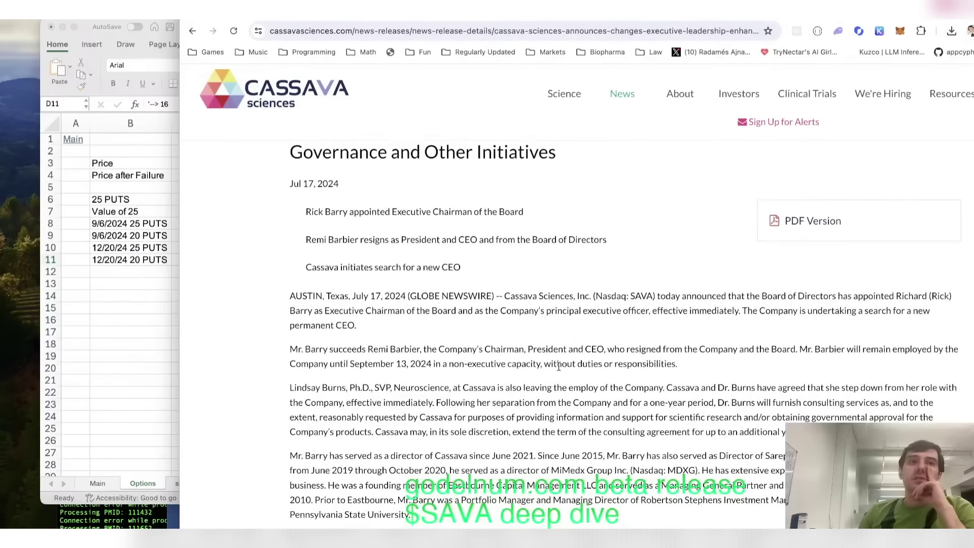
{"action": "left_click_drag", "start_coordinate": [561, 351], "coordinate": [555, 299]}
{"action": "left_click", "coordinate": [554, 303]}
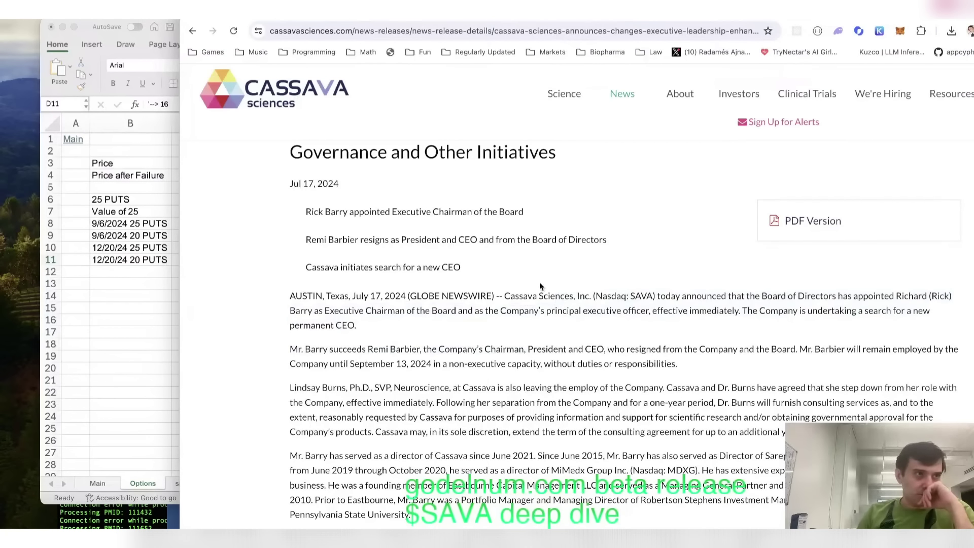
{"action": "left_click_drag", "start_coordinate": [525, 213], "coordinate": [582, 315]}
{"action": "left_click", "coordinate": [582, 320]}
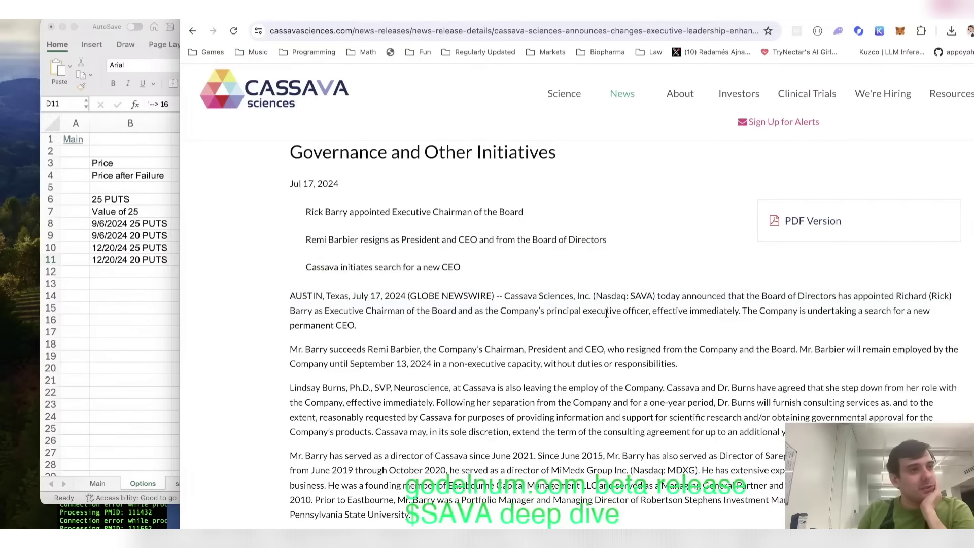
{"action": "left_click_drag", "start_coordinate": [658, 389], "coordinate": [618, 304]}
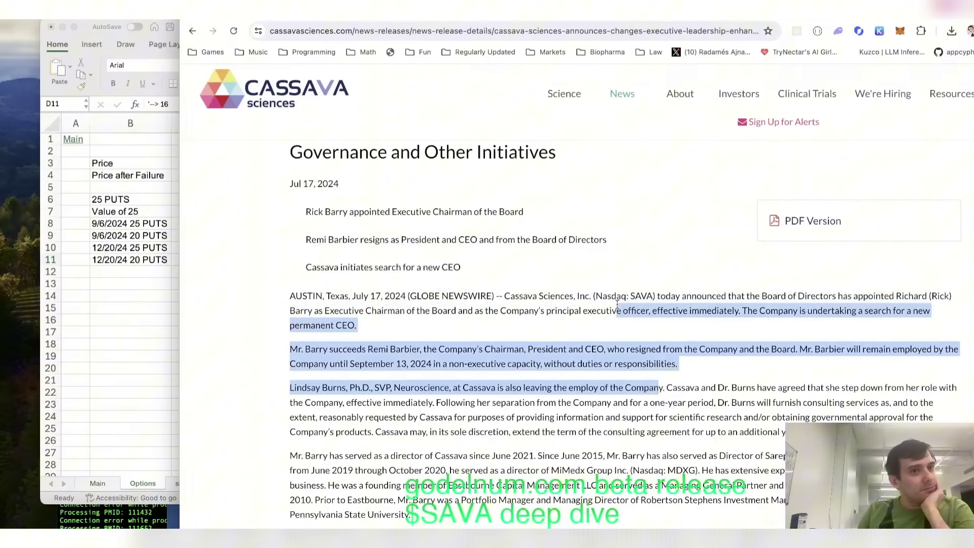
{"action": "left_click", "coordinate": [617, 305]}
{"action": "scroll", "coordinate": [618, 304], "scroll_direction": "up", "scroll_amount": 4}
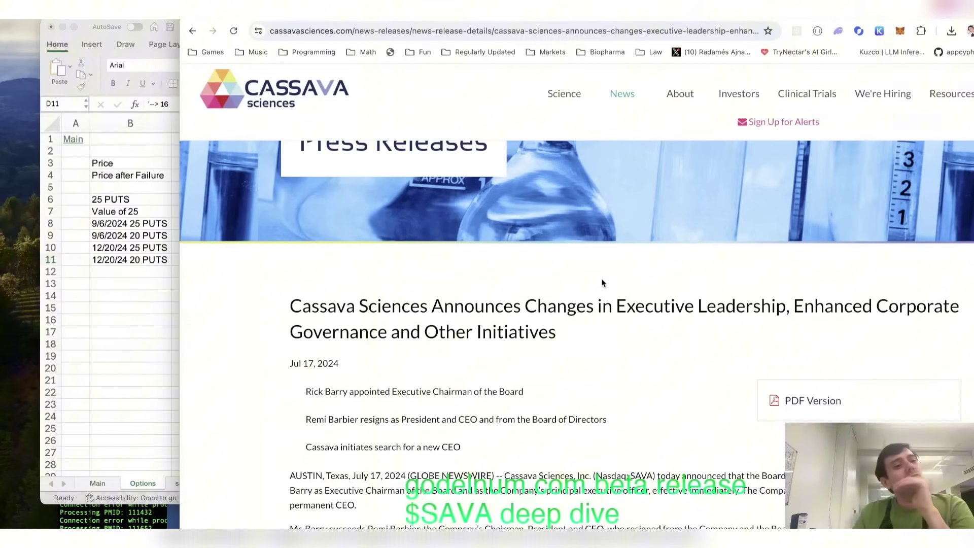
{"action": "scroll", "coordinate": [409, 367], "scroll_direction": "down", "scroll_amount": 3}
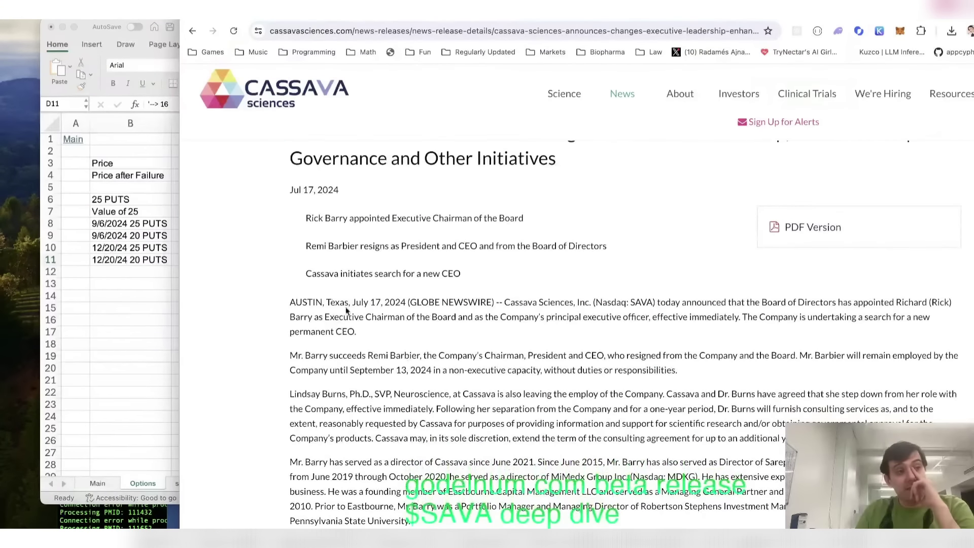
Step: Switch back to the SAVA Excel workbook and enter the note "7/17/24: Remi resigns" in I10 of the Main sheet
{"action": "left_click", "coordinate": [84, 293]}
{"action": "key", "text": "ctrl+Page_Up"}
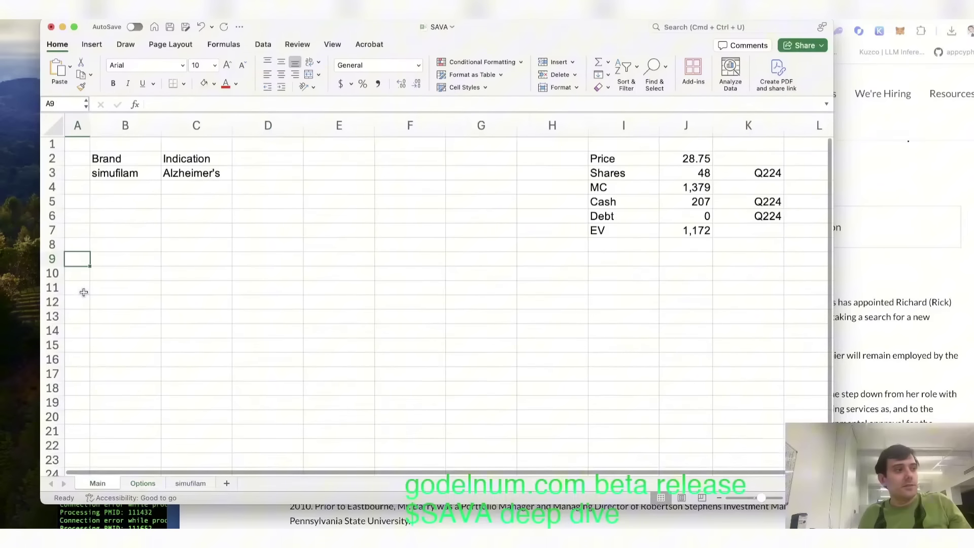
{"action": "key", "text": "Right"}
{"action": "key", "text": "Right"}
{"action": "key", "text": "Right"}
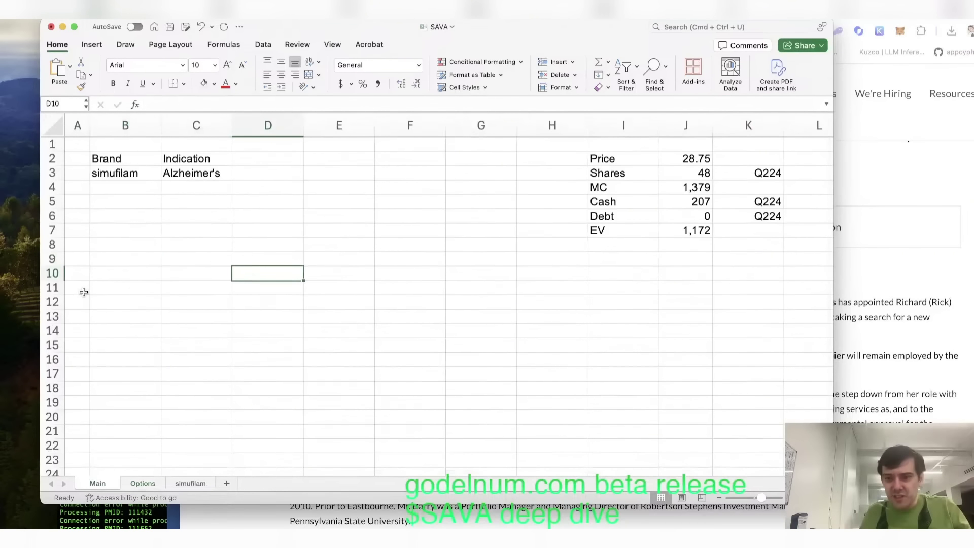
{"action": "key", "text": "Right"}
{"action": "key", "text": "Right"}
{"action": "key", "text": "Right"}
{"action": "key", "text": "Right"}
{"action": "key", "text": "Right"}
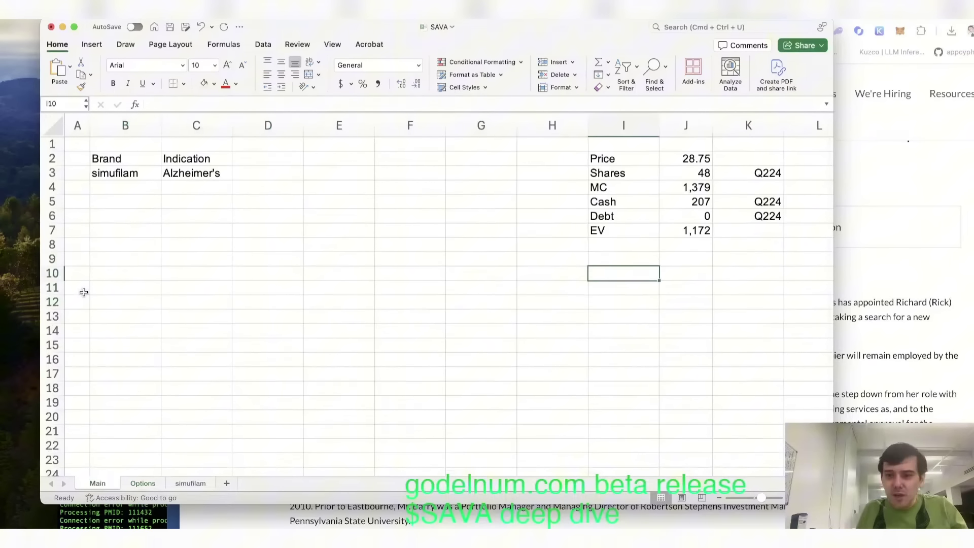
{"action": "type", "text": "7/17/24"}
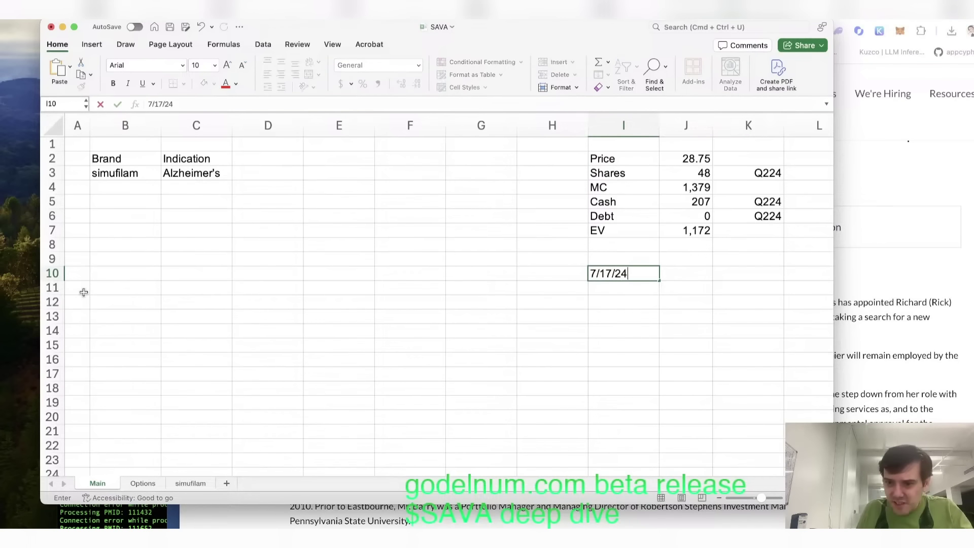
{"action": "type", "text": ": Remi resigns"}
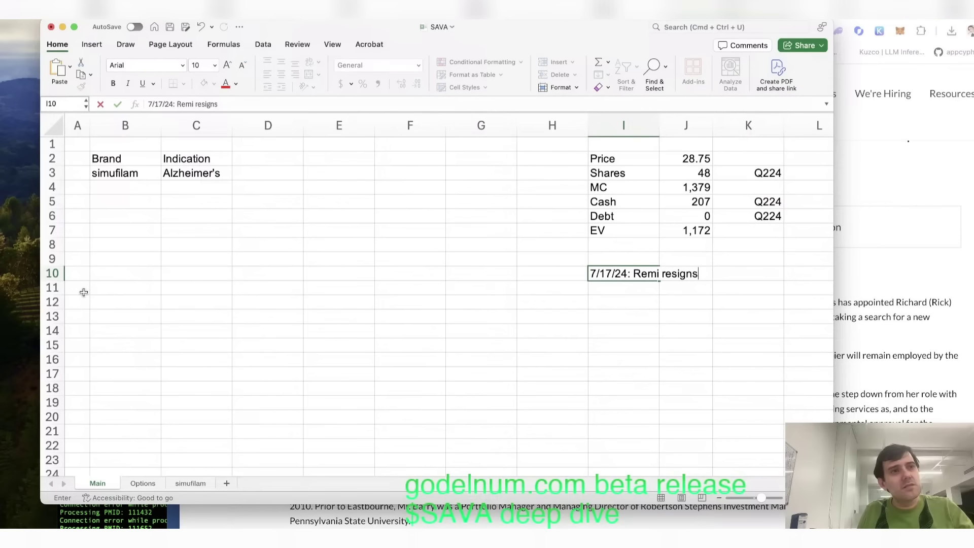
{"action": "key", "text": "Return"}
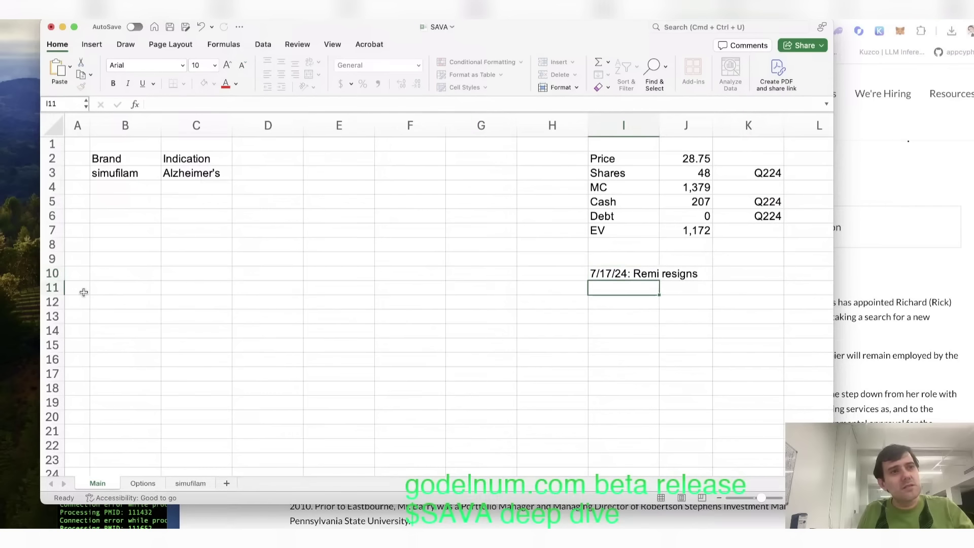
Step: Switch back to the Cassava press release in Chrome and read on through the clinical trial, transparency and board appointment paragraphs
{"action": "key", "text": "super+Tab"}
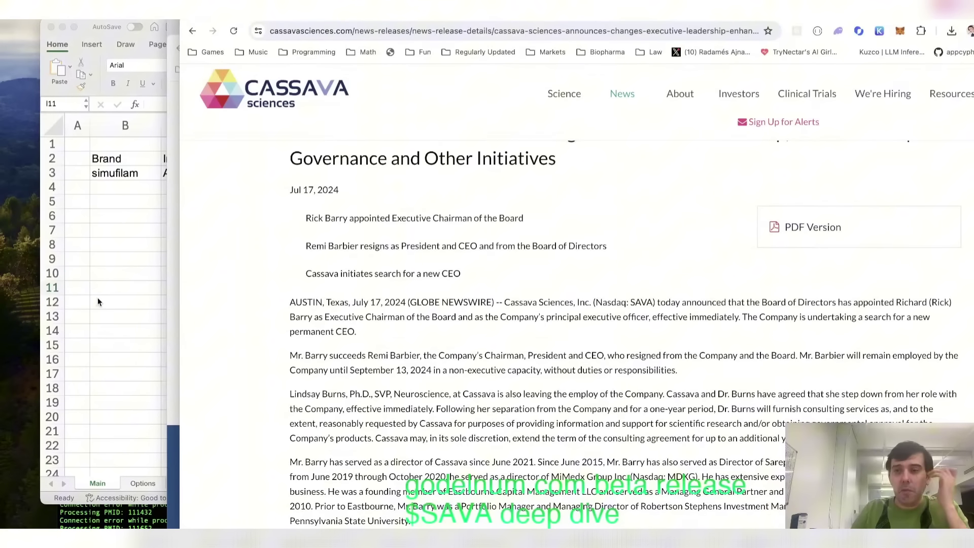
{"action": "scroll", "coordinate": [506, 416], "scroll_direction": "down", "scroll_amount": 5}
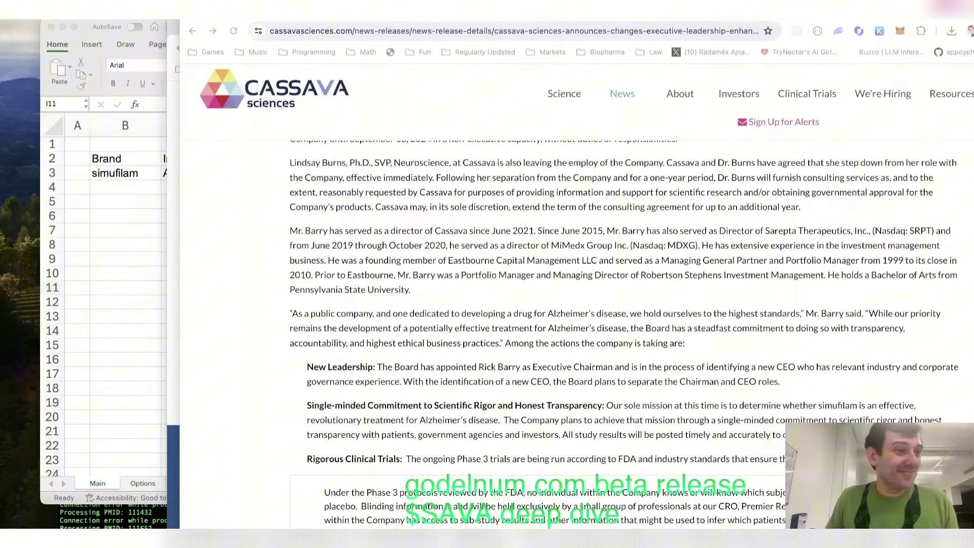
{"action": "scroll", "coordinate": [720, 395], "scroll_direction": "down", "scroll_amount": 5}
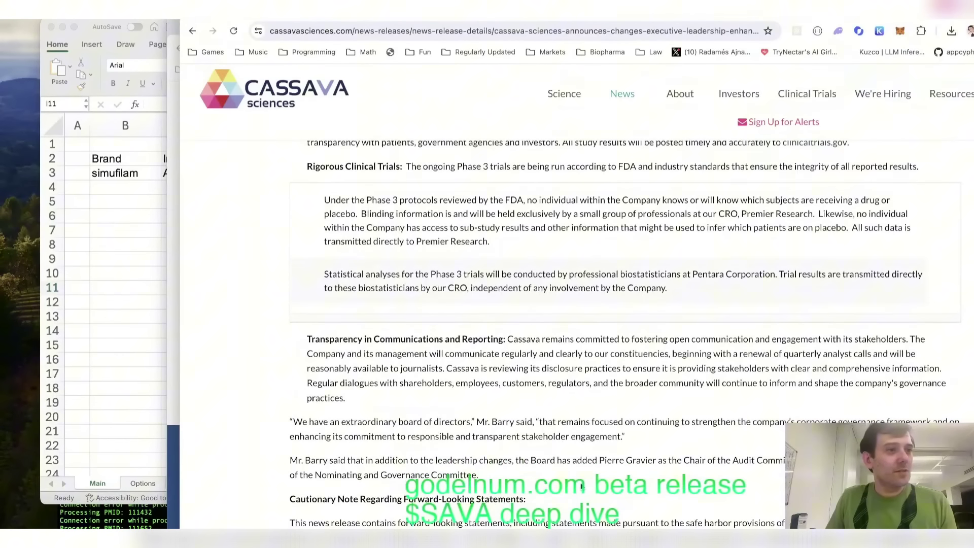
{"action": "left_click_drag", "start_coordinate": [480, 475], "coordinate": [267, 432]}
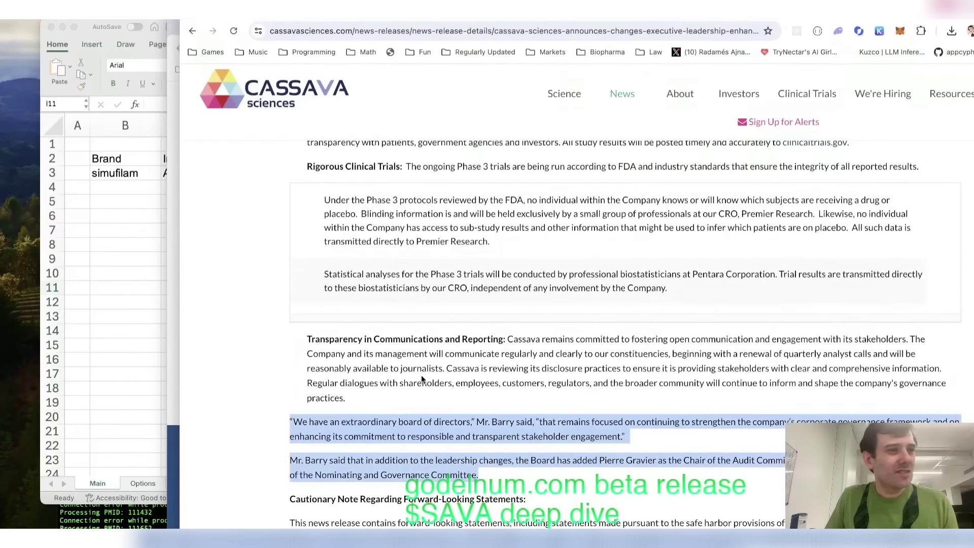
{"action": "scroll", "coordinate": [421, 375], "scroll_direction": "down", "scroll_amount": 15}
{"action": "scroll", "coordinate": [510, 342], "scroll_direction": "up", "scroll_amount": 15}
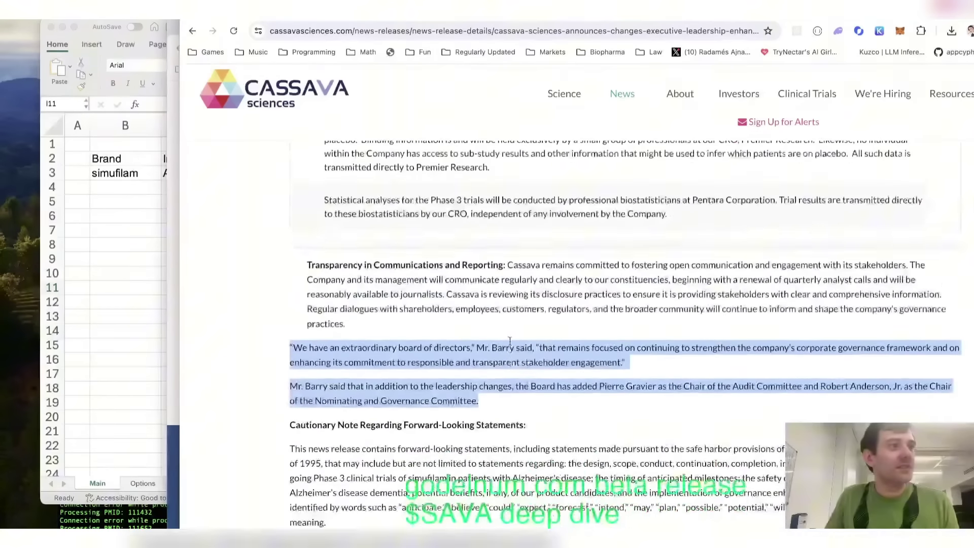
{"action": "left_click_drag", "start_coordinate": [607, 488], "coordinate": [368, 488]}
{"action": "left_click", "coordinate": [354, 500]}
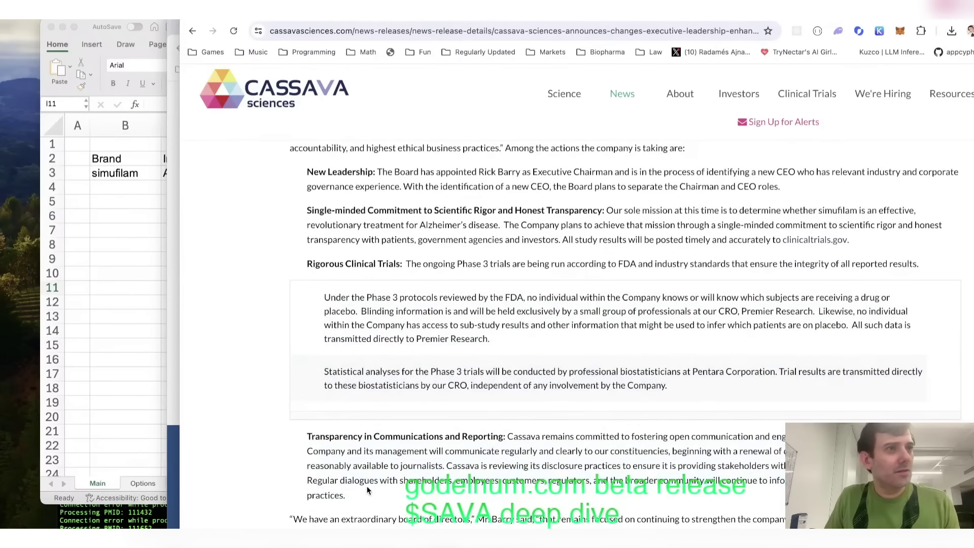
Step: Examine the "Single-minded Commitment to Scientific Rigor and Honest Transparency" paragraph, focusing on the stated mission for simufilam
{"action": "scroll", "coordinate": [575, 378], "scroll_direction": "up", "scroll_amount": 5}
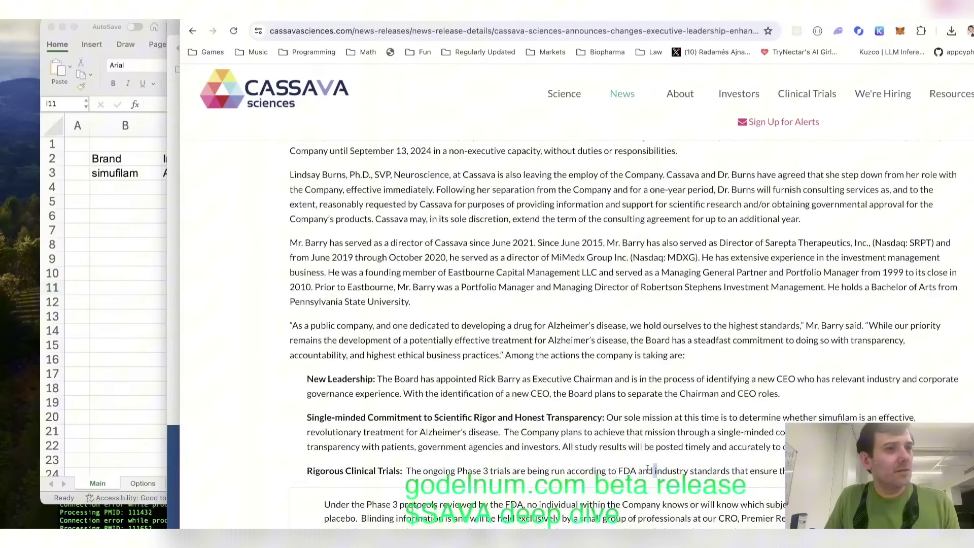
{"action": "left_click_drag", "start_coordinate": [654, 471], "coordinate": [285, 425]}
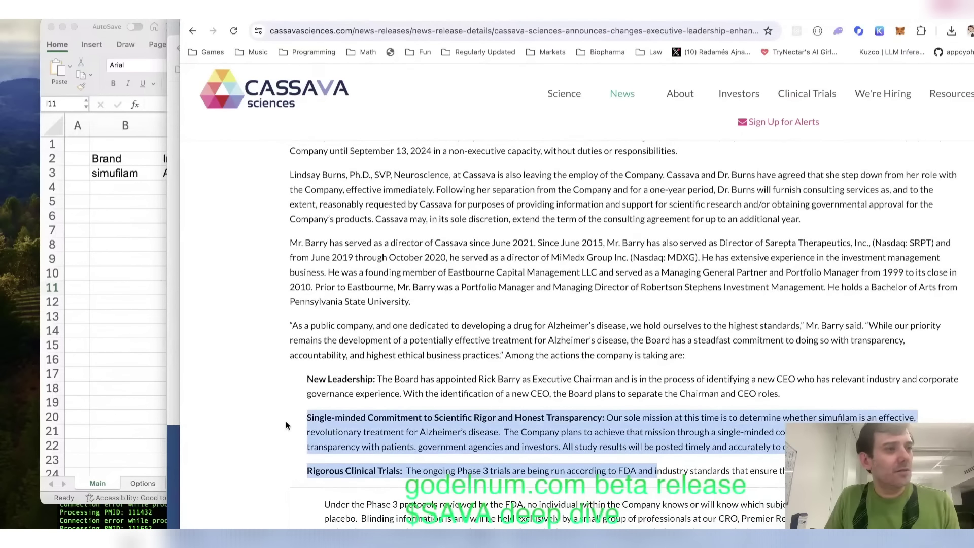
{"action": "scroll", "coordinate": [589, 300], "scroll_direction": "down", "scroll_amount": 5}
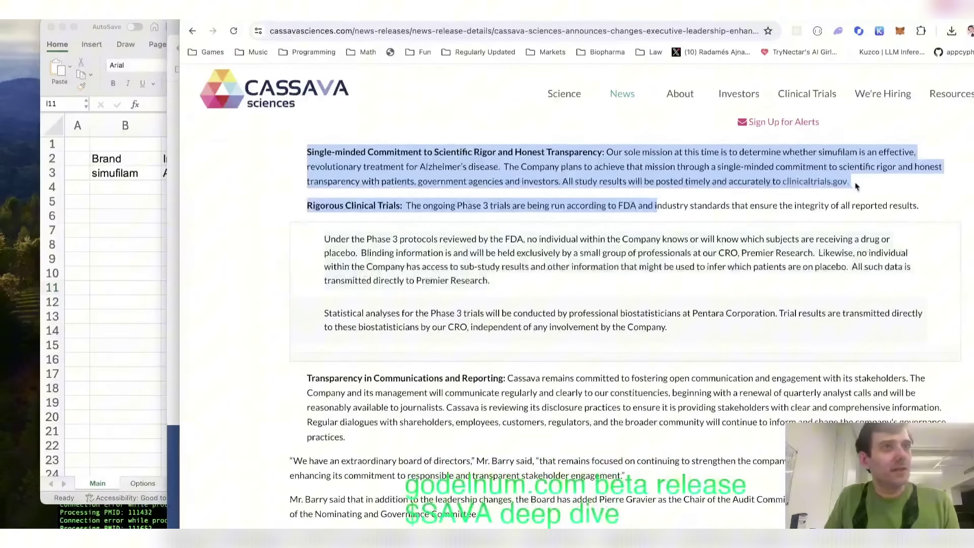
{"action": "left_click", "coordinate": [856, 186]}
{"action": "scroll", "coordinate": [856, 187], "scroll_direction": "up", "scroll_amount": 2}
{"action": "scroll", "coordinate": [856, 186], "scroll_direction": "up", "scroll_amount": 2}
{"action": "left_click_drag", "start_coordinate": [908, 358], "coordinate": [251, 338]}
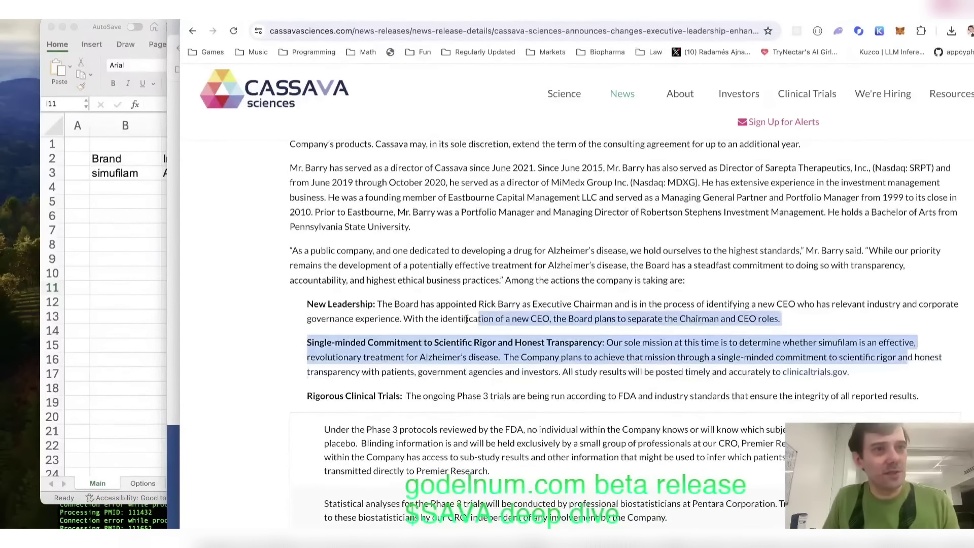
{"action": "left_click", "coordinate": [297, 328]}
{"action": "left_click_drag", "start_coordinate": [307, 342], "coordinate": [887, 344]}
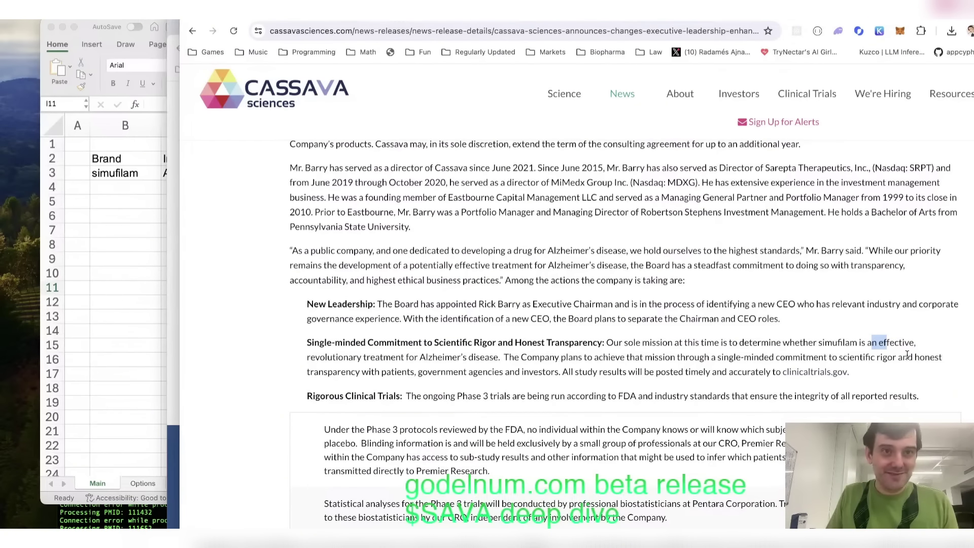
{"action": "scroll", "coordinate": [867, 234], "scroll_direction": "down", "scroll_amount": 3}
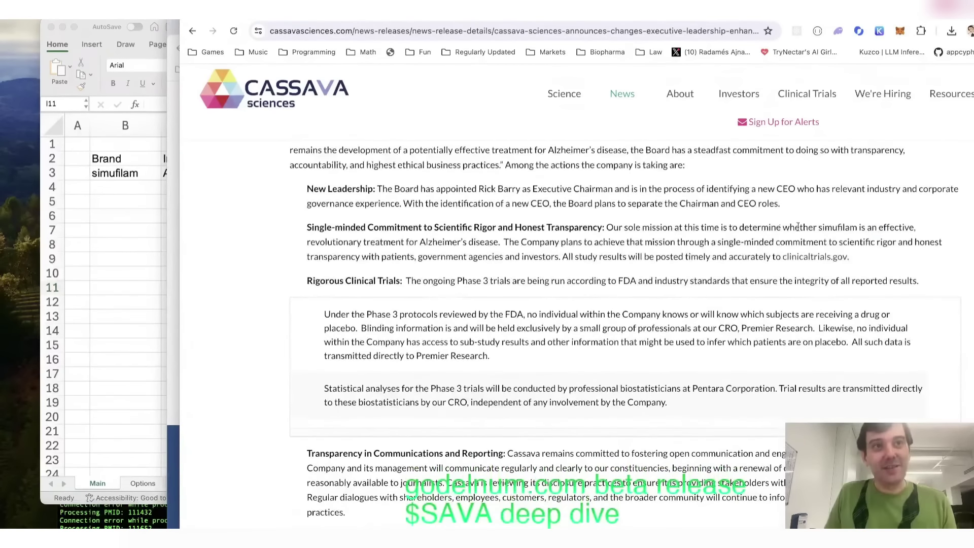
{"action": "left_click_drag", "start_coordinate": [756, 229], "coordinate": [502, 243]}
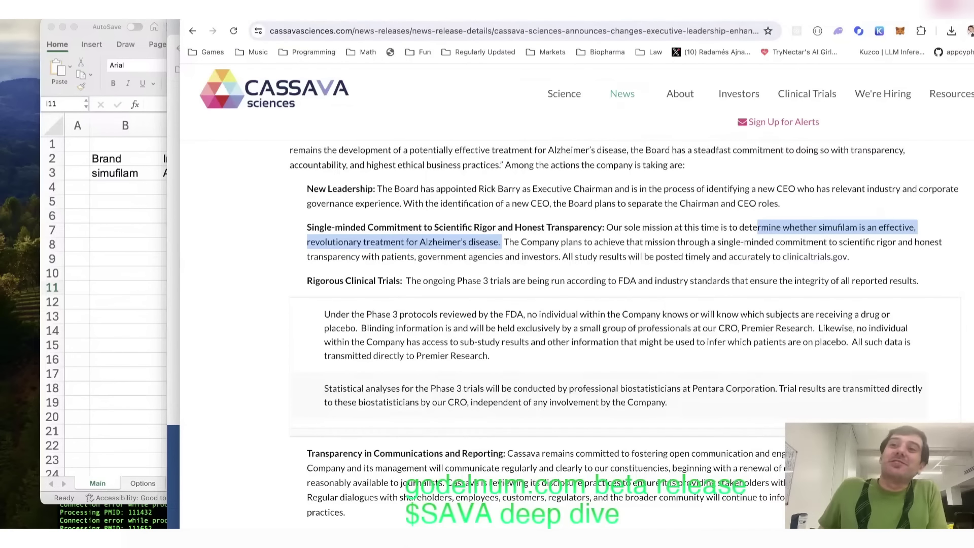
Step: Review the "New Leadership" paragraph and the Executive Chairman's quote above it in the press release
{"action": "scroll", "coordinate": [730, 339], "scroll_direction": "up", "scroll_amount": 4}
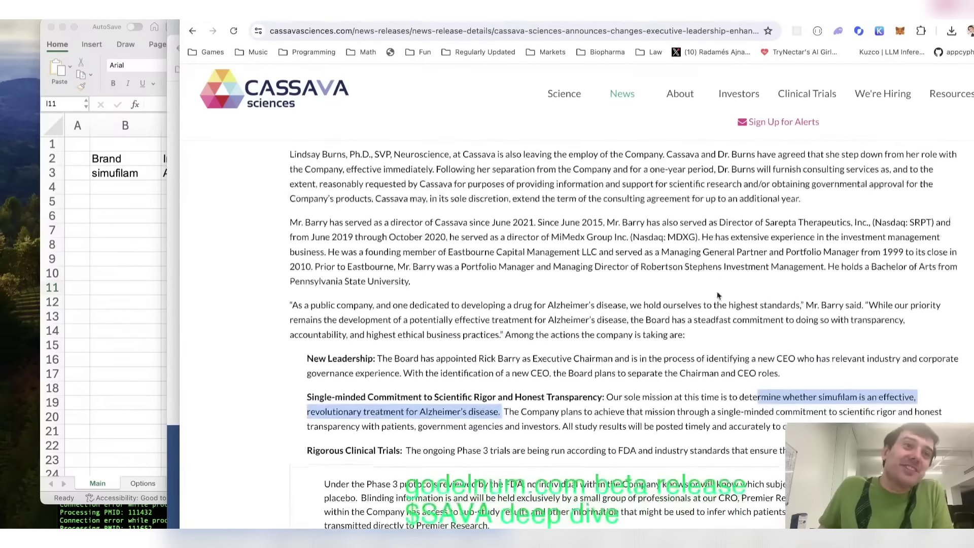
{"action": "left_click_drag", "start_coordinate": [400, 362], "coordinate": [432, 359]}
{"action": "triple_click", "coordinate": [432, 359]}
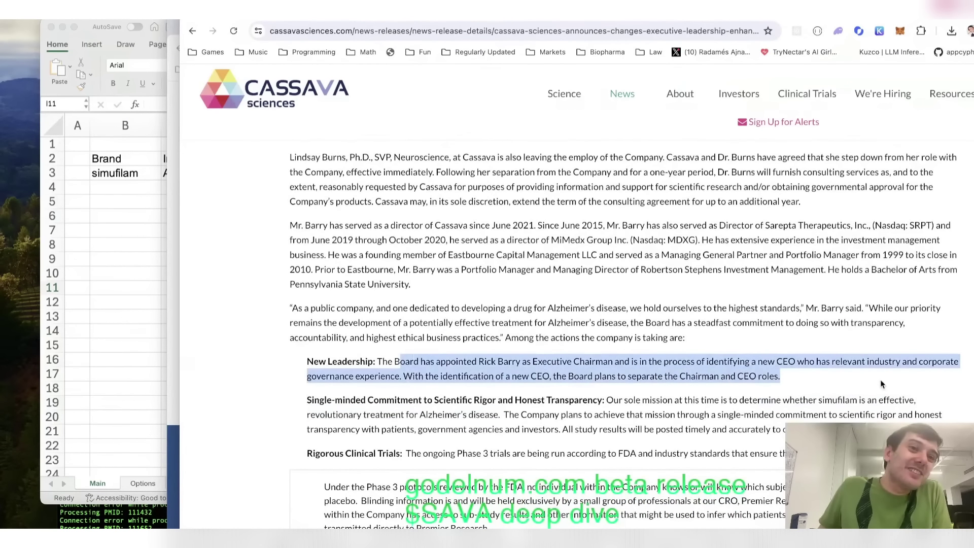
{"action": "left_click_drag", "start_coordinate": [881, 380], "coordinate": [307, 288]}
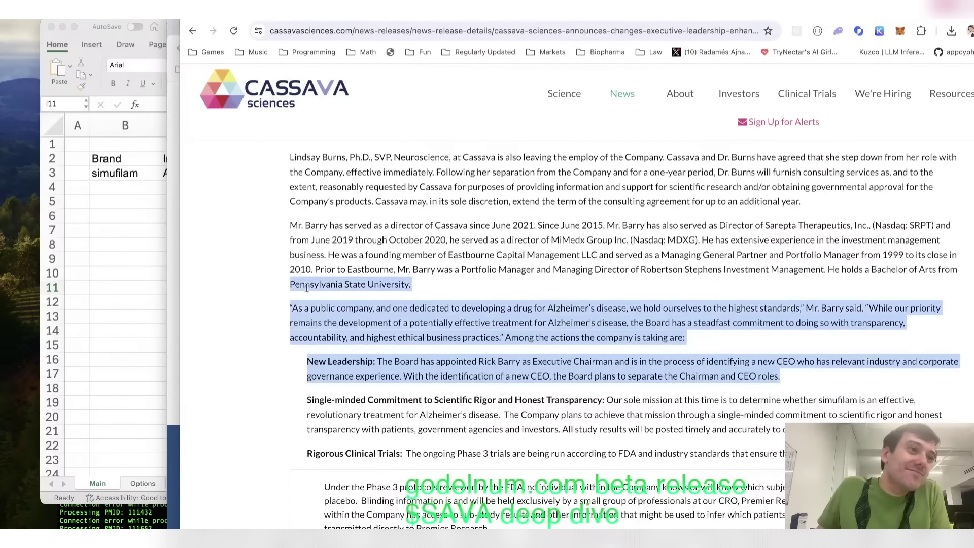